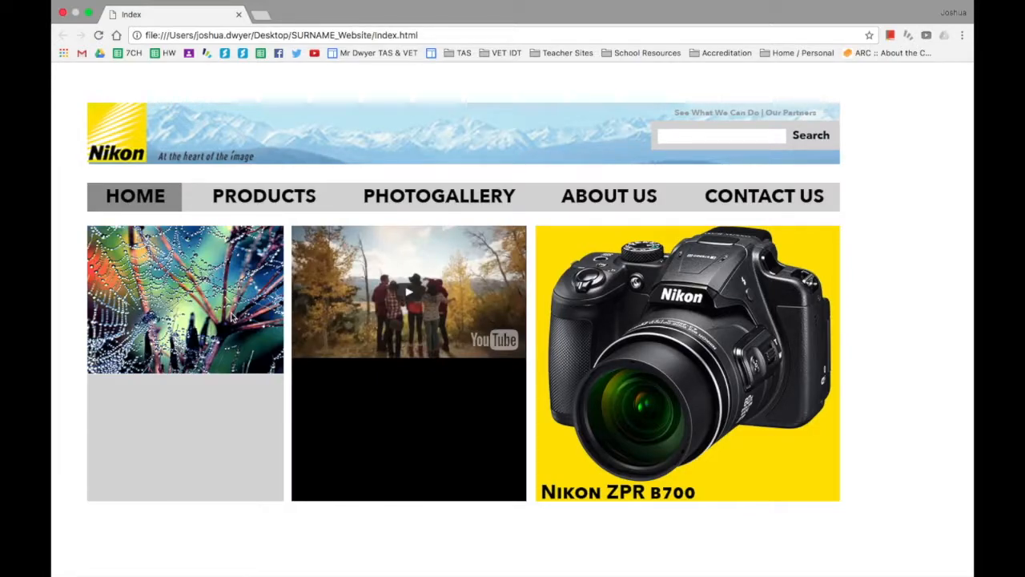
Step: Switch from the web page in the browser to the Home.psd layout in Photoshop
{"action": "left_click_drag", "start_coordinate": [871, 297], "coordinate": [617, 336]}
{"action": "mouse_move", "coordinate": [84, 101]}
{"action": "left_mouse_down"}
{"action": "mouse_move", "coordinate": [135, 128]}
{"action": "mouse_move", "coordinate": [72, 99]}
{"action": "left_mouse_up"}
{"action": "key", "text": "super+Tab"}
{"action": "key", "text": "super+Tab"}
{"action": "key", "text": "super+Tab"}
{"action": "key", "text": "super+Tab"}
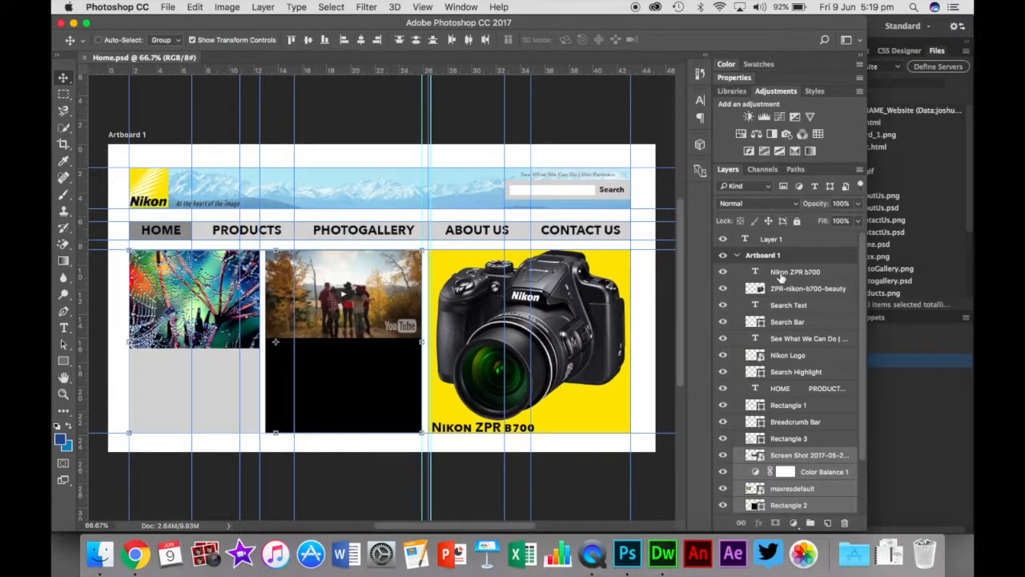
Step: Select the logo area, the banner area beside it, and the navigation and content area below in turn with the Rectangular Marquee tool
{"action": "scroll", "coordinate": [781, 276], "scroll_direction": "down", "scroll_amount": 1}
{"action": "scroll", "coordinate": [781, 277], "scroll_direction": "up", "scroll_amount": 1}
{"action": "left_click", "coordinate": [64, 95]}
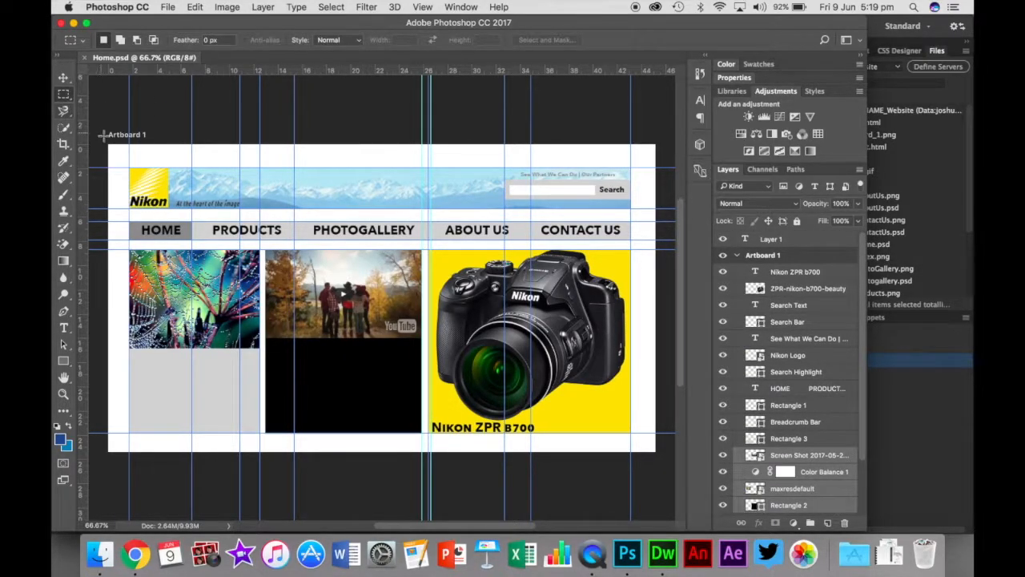
{"action": "left_click_drag", "start_coordinate": [129, 168], "coordinate": [240, 207]}
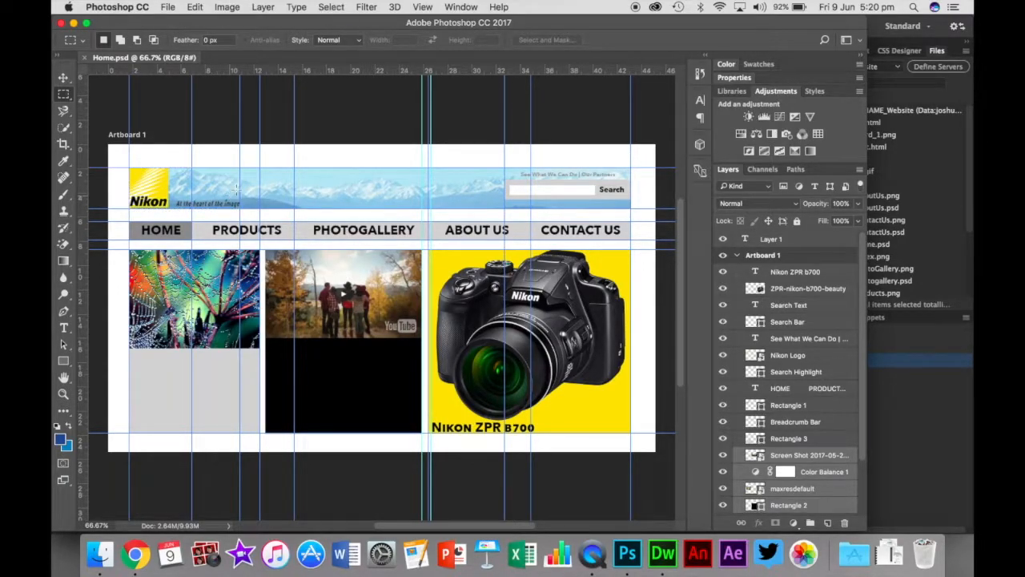
{"action": "left_click_drag", "start_coordinate": [239, 167], "coordinate": [631, 208]}
{"action": "key", "text": "super+d"}
{"action": "left_click_drag", "start_coordinate": [129, 222], "coordinate": [631, 432]}
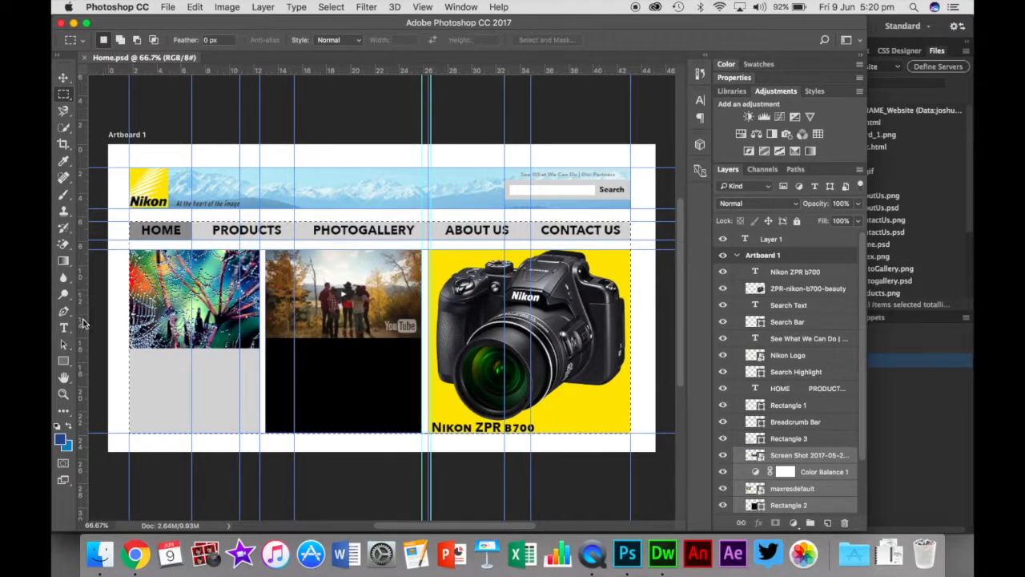
Step: Draw a black rectangle about 260 × 96 px over the Nikon logo area of the banner
{"action": "left_click", "coordinate": [63, 361]}
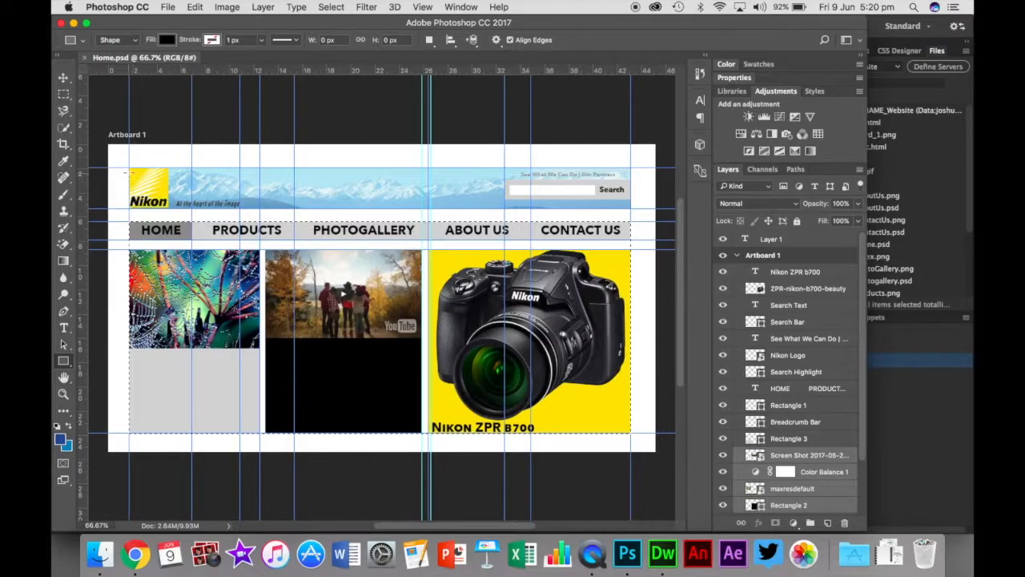
{"action": "left_click_drag", "start_coordinate": [128, 169], "coordinate": [239, 206]}
{"action": "mouse_move", "coordinate": [792, 506]}
{"action": "left_mouse_down"}
{"action": "mouse_move", "coordinate": [785, 451]}
{"action": "mouse_move", "coordinate": [796, 457]}
{"action": "mouse_move", "coordinate": [787, 456]}
{"action": "mouse_move", "coordinate": [789, 495]}
{"action": "left_mouse_up"}
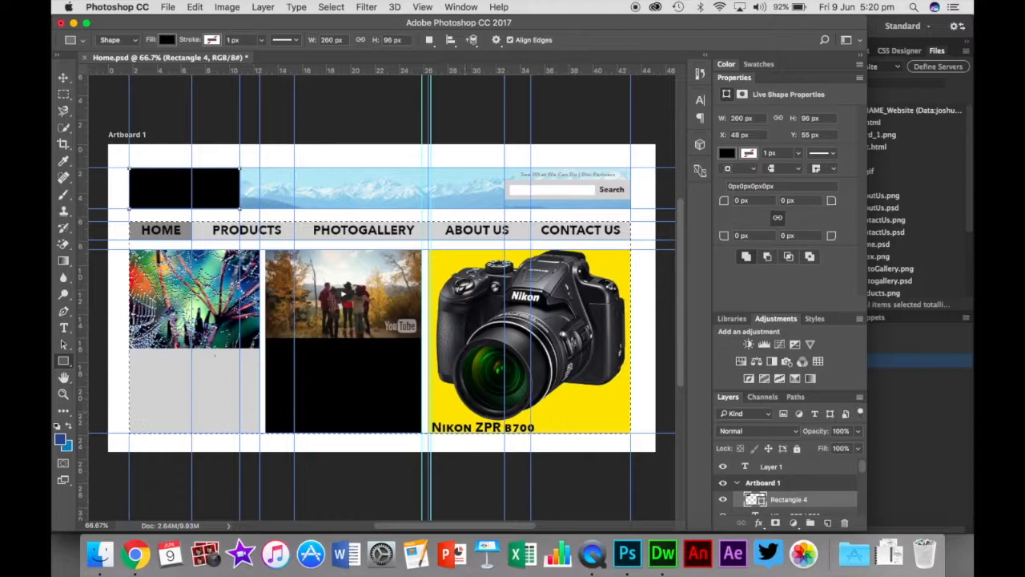
Step: Change the foreground colour to a more saturated blue
{"action": "left_click", "coordinate": [60, 438]}
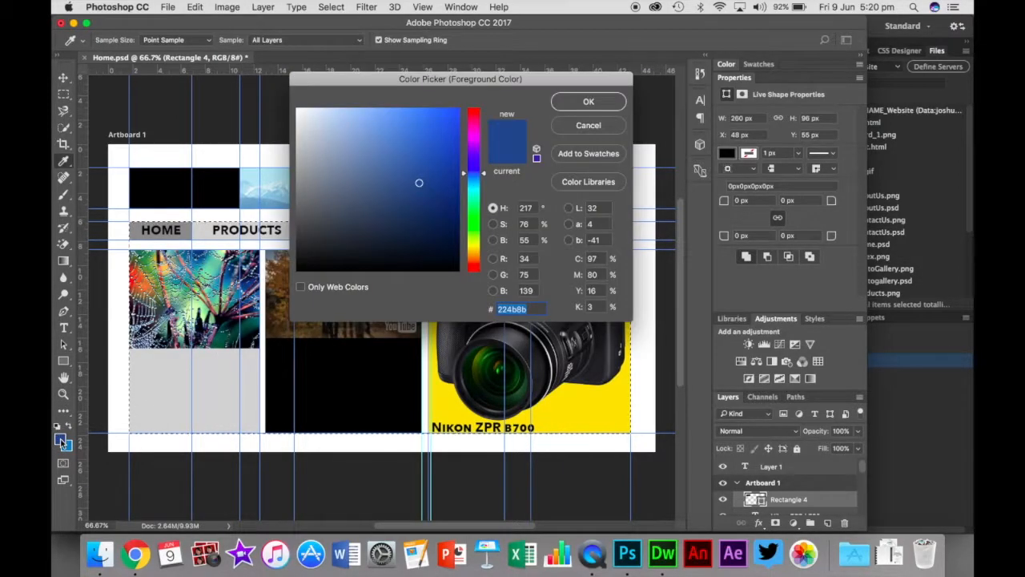
{"action": "left_click", "coordinate": [442, 181]}
{"action": "left_click", "coordinate": [579, 107]}
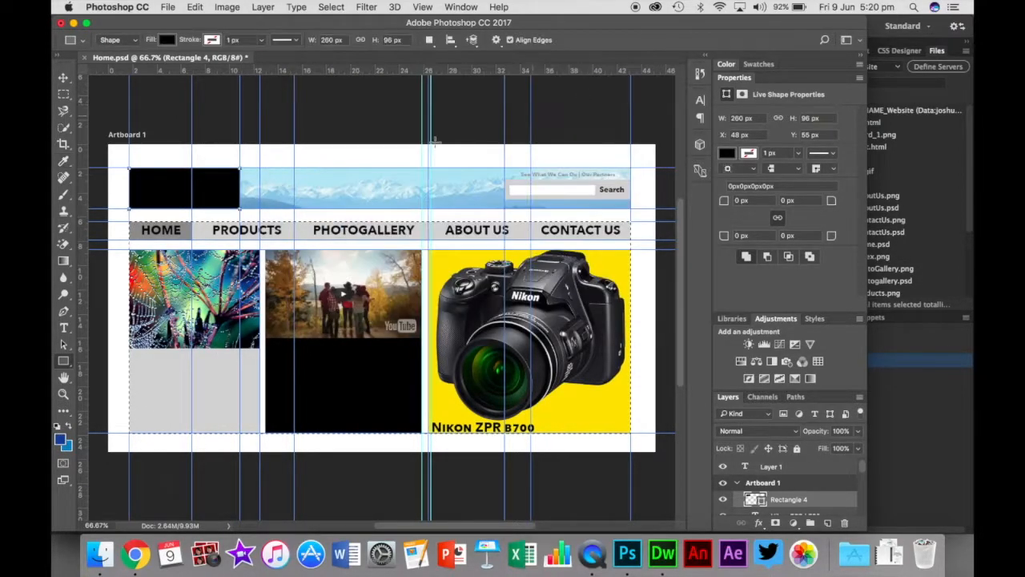
Step: Draw a rectangle about 915 × 96 px over the rest of the banner and fill it with red
{"action": "left_click_drag", "start_coordinate": [241, 165], "coordinate": [631, 206]}
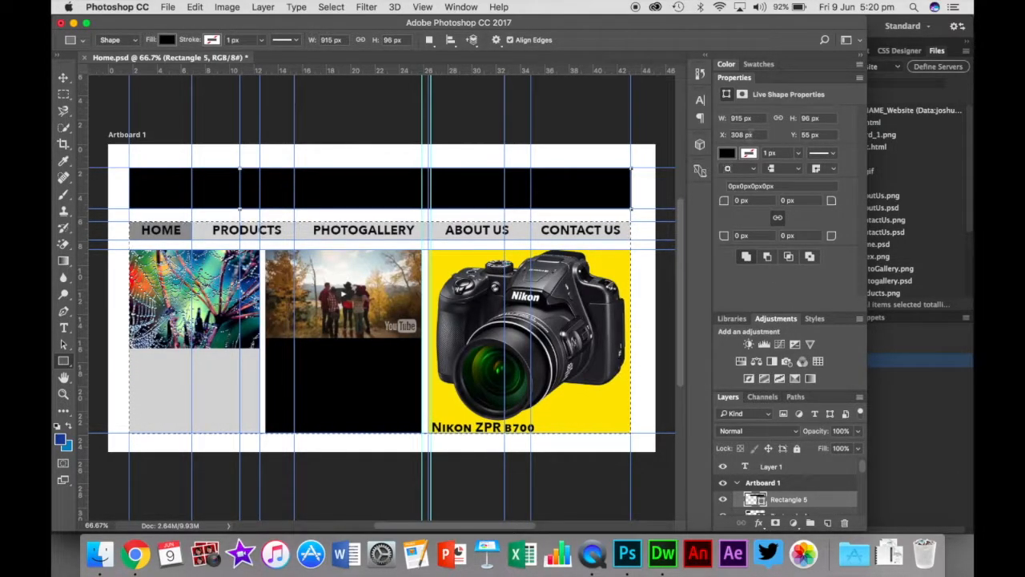
{"action": "left_click", "coordinate": [728, 153]}
{"action": "left_click", "coordinate": [730, 235]}
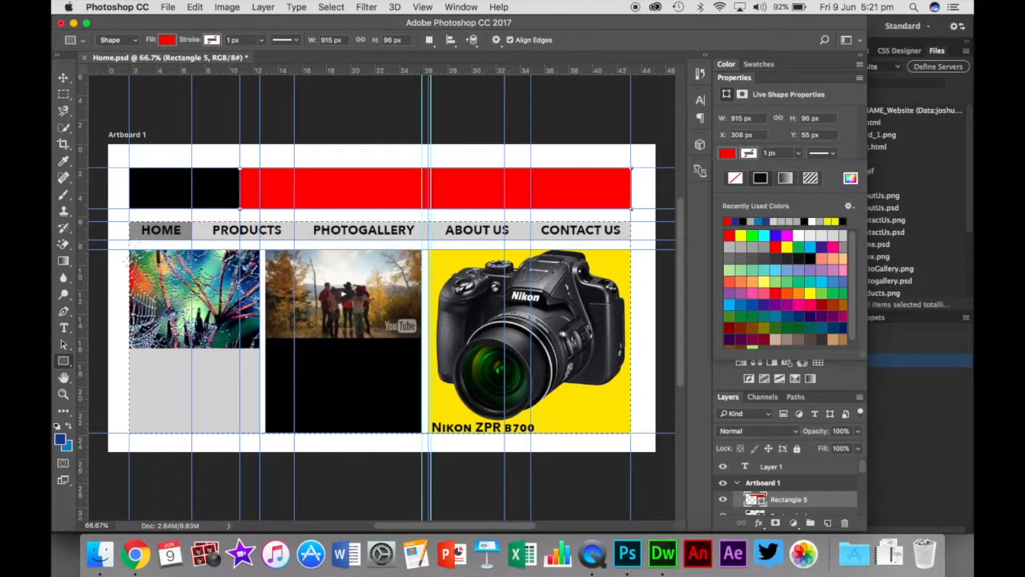
Step: Draw a rectangle about 1175 × 497 px over the navigation and content area and fill it with yellow
{"action": "left_click_drag", "start_coordinate": [130, 225], "coordinate": [631, 432]}
{"action": "left_click", "coordinate": [726, 153]}
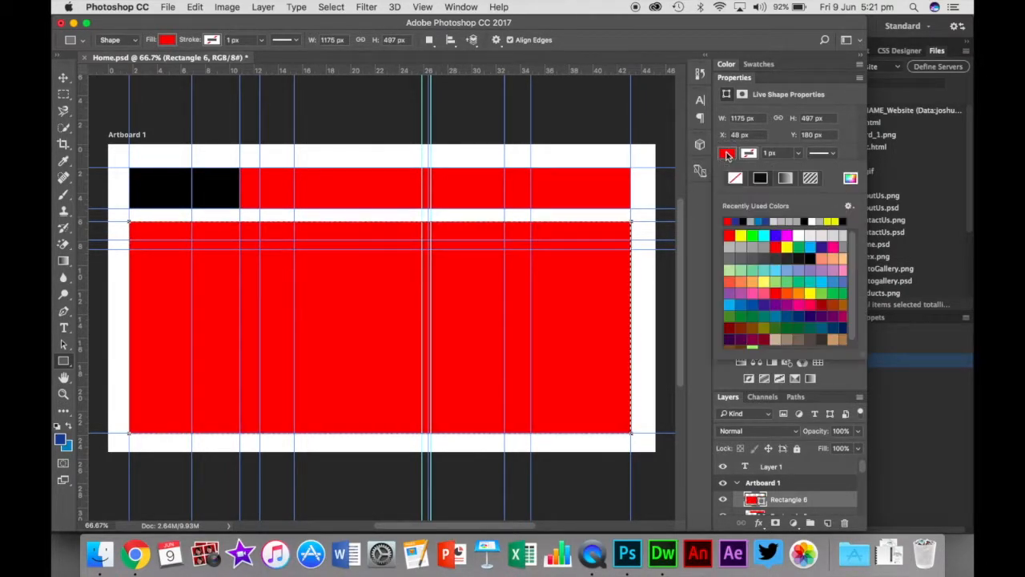
{"action": "left_click", "coordinate": [741, 237]}
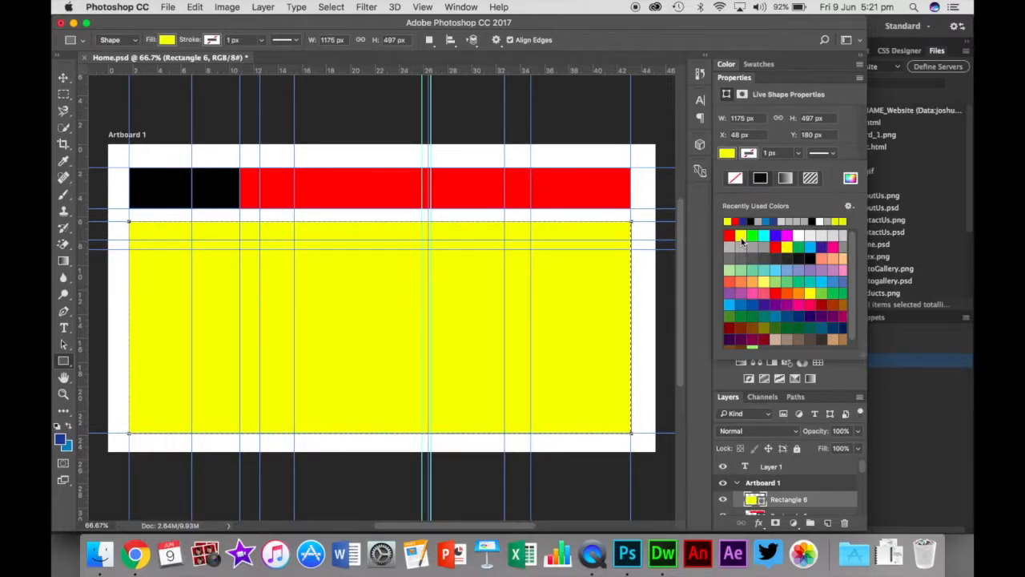
Step: Open logo.gif from the desktop in Preview, look through its frames, and close it
{"action": "key", "text": "super+Tab"}
{"action": "key", "text": "super+Tab"}
{"action": "key", "text": "super+Tab"}
{"action": "key", "text": "super+Tab"}
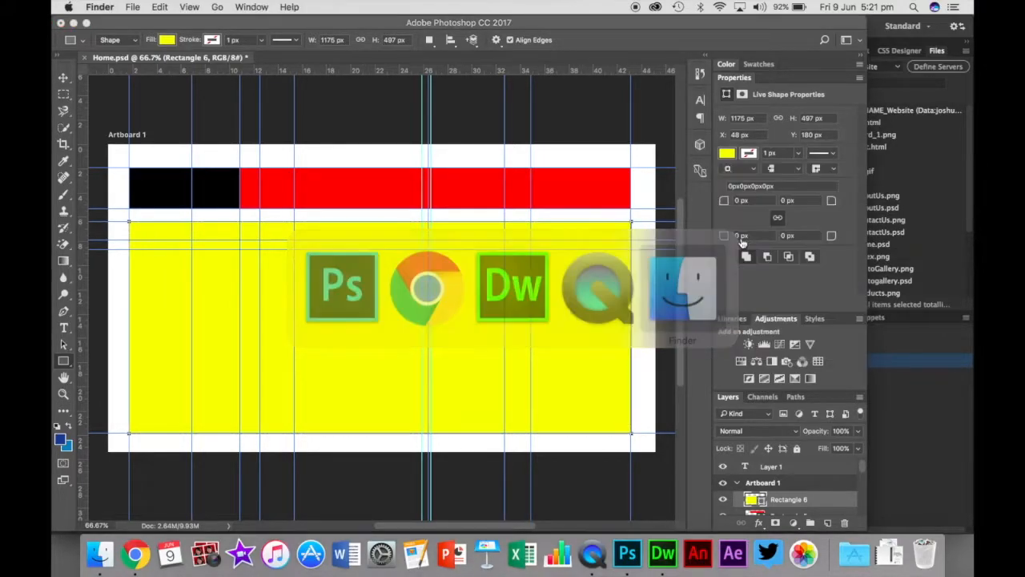
{"action": "left_click", "coordinate": [973, 250]}
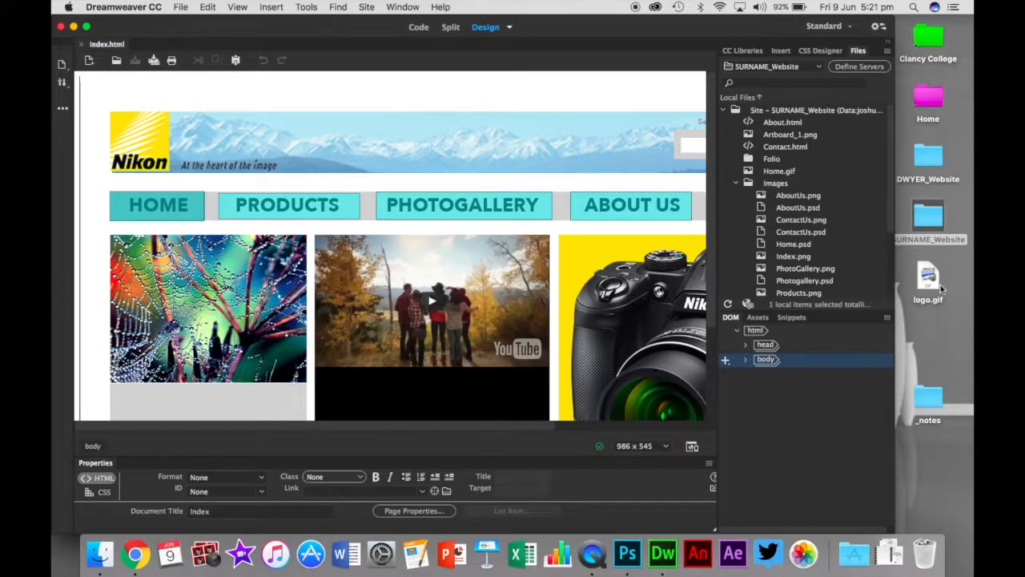
{"action": "double_click", "coordinate": [939, 286]}
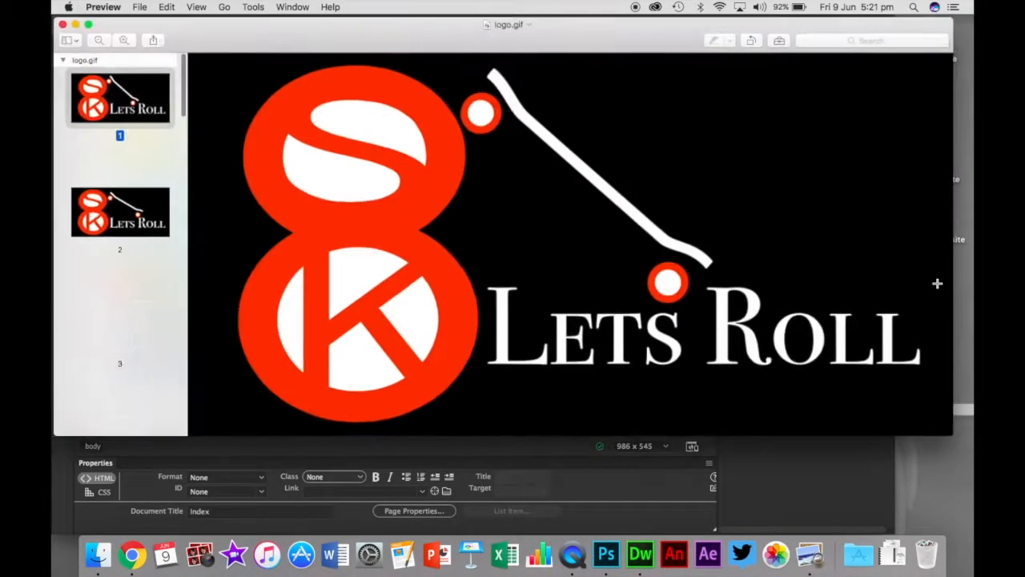
{"action": "scroll", "coordinate": [123, 299], "scroll_direction": "down", "scroll_amount": 5}
{"action": "scroll", "coordinate": [123, 299], "scroll_direction": "down", "scroll_amount": 10}
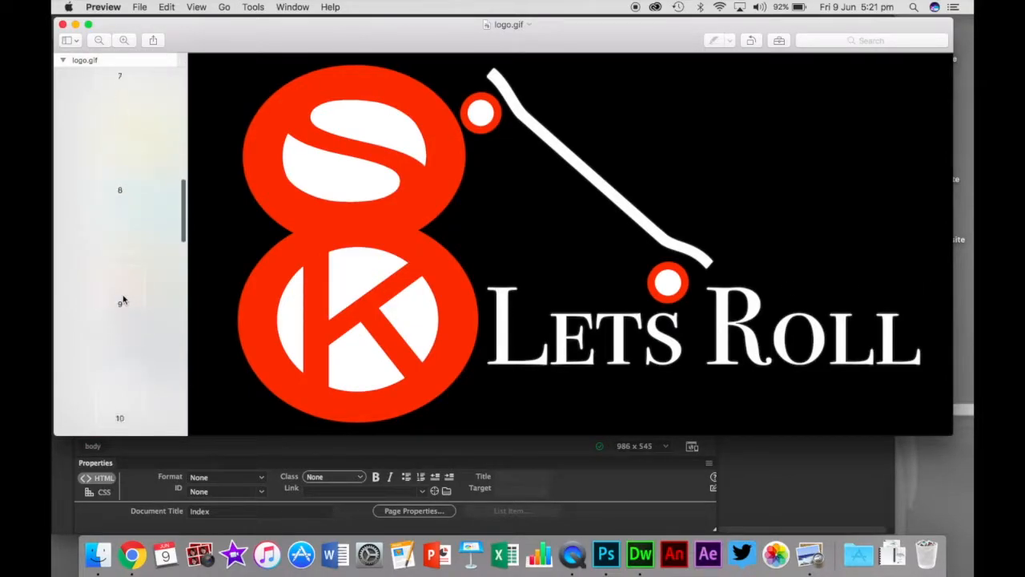
{"action": "left_click", "coordinate": [62, 25]}
Step: Play the logo.gif animation in Quick Look from the desktop, and close the preview
{"action": "left_click", "coordinate": [927, 301]}
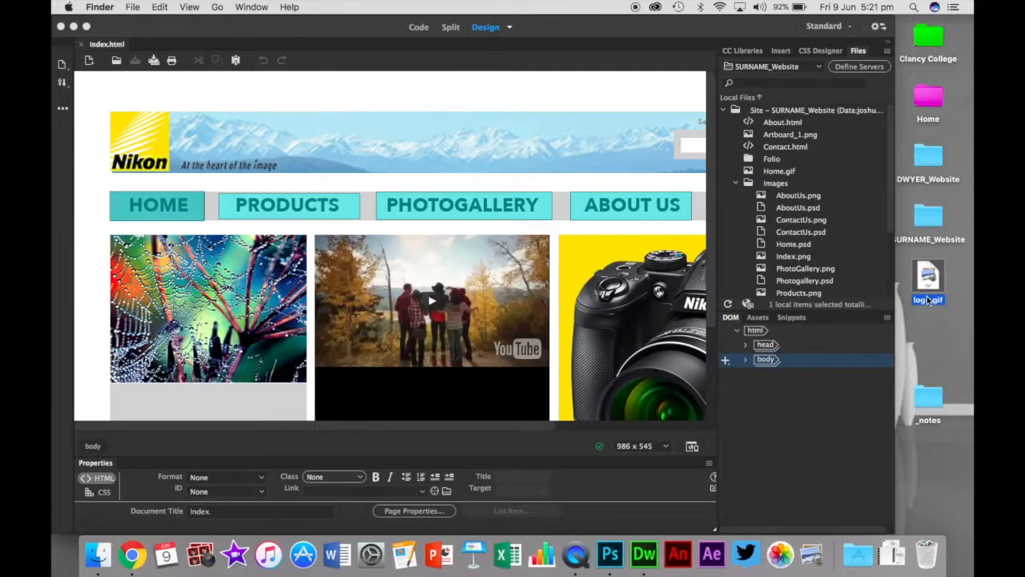
{"action": "key", "text": "space"}
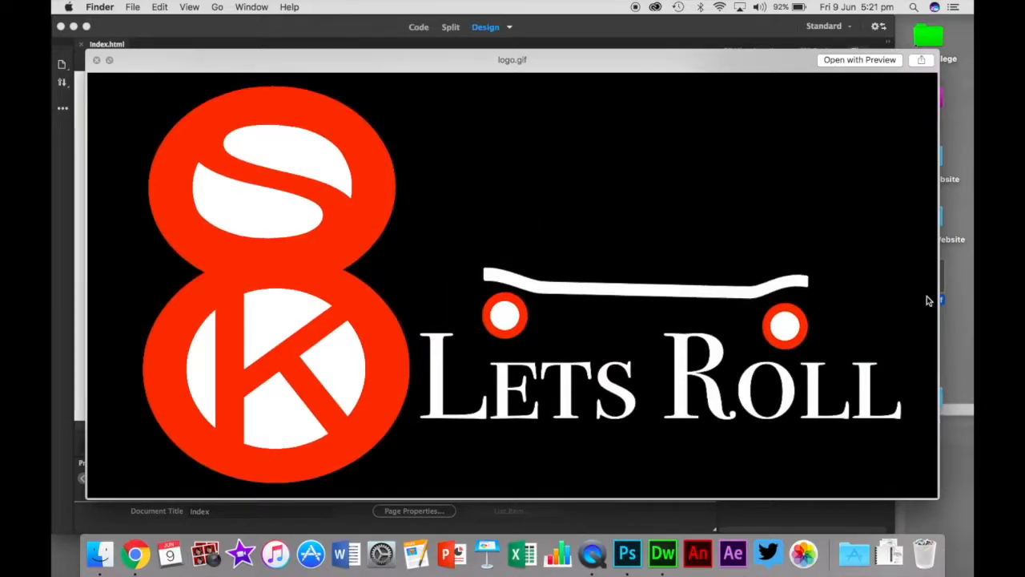
{"action": "key", "text": "space"}
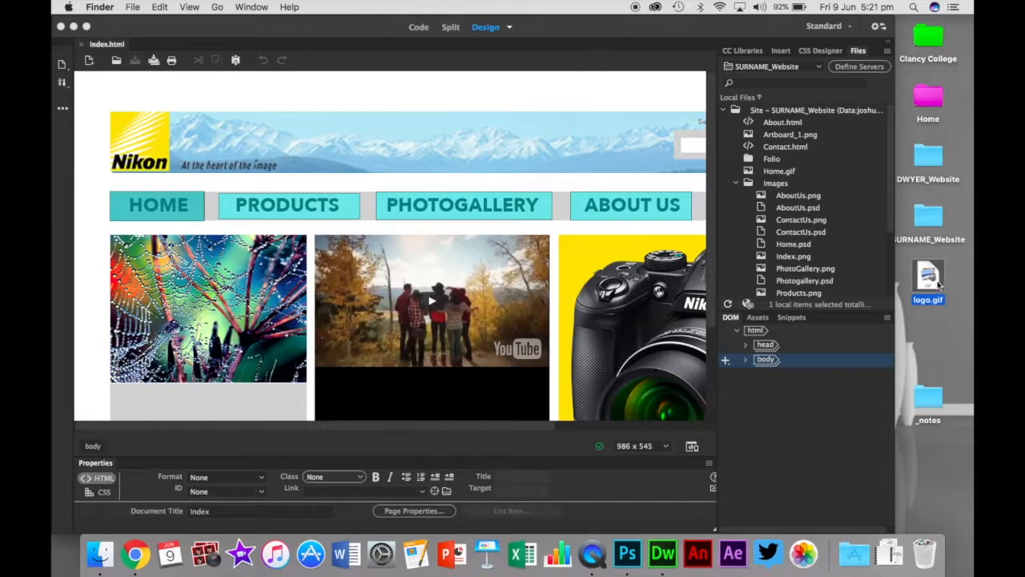
Step: Return to Photoshop and examine the width and height of the yellow, red and black rectangles one after another
{"action": "key", "text": "super+Tab"}
{"action": "key", "text": "super+Tab"}
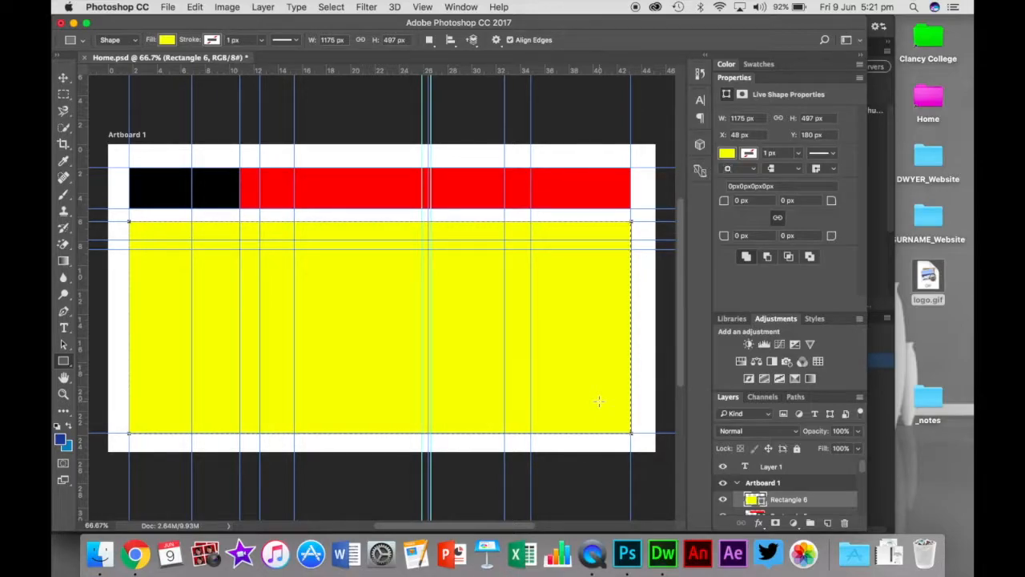
{"action": "left_click", "coordinate": [64, 96]}
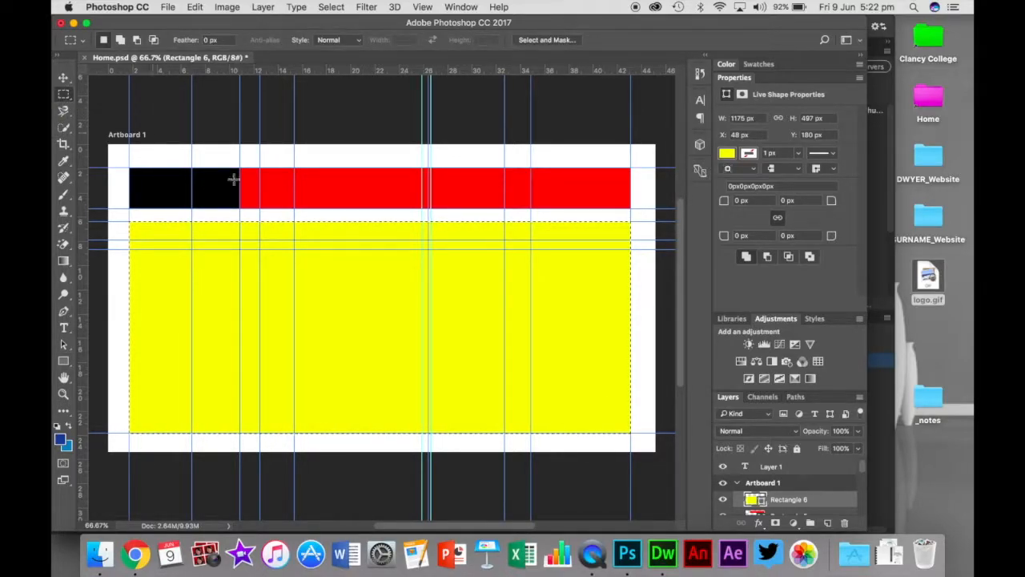
{"action": "left_click", "coordinate": [63, 78]}
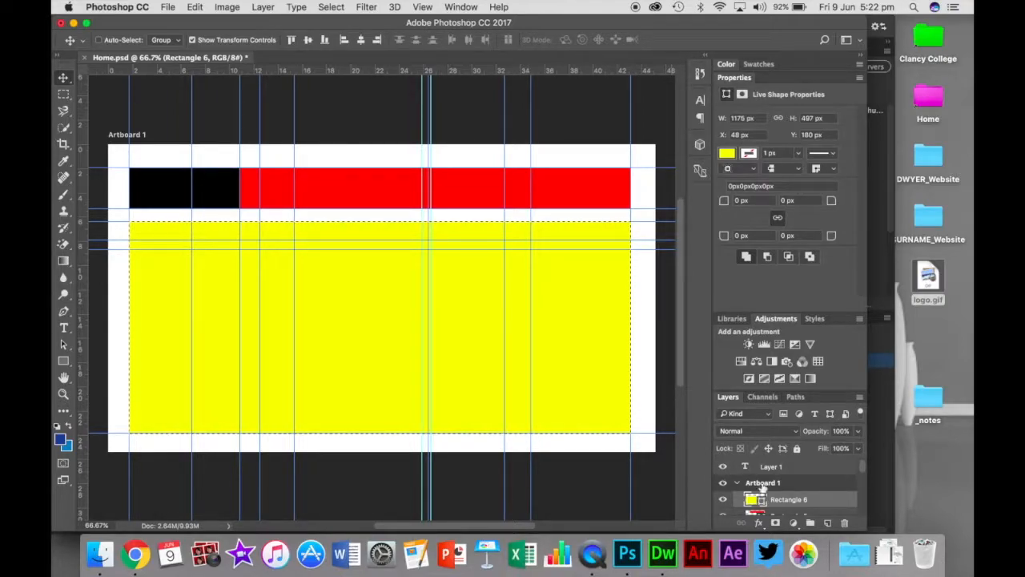
{"action": "left_click", "coordinate": [807, 500]}
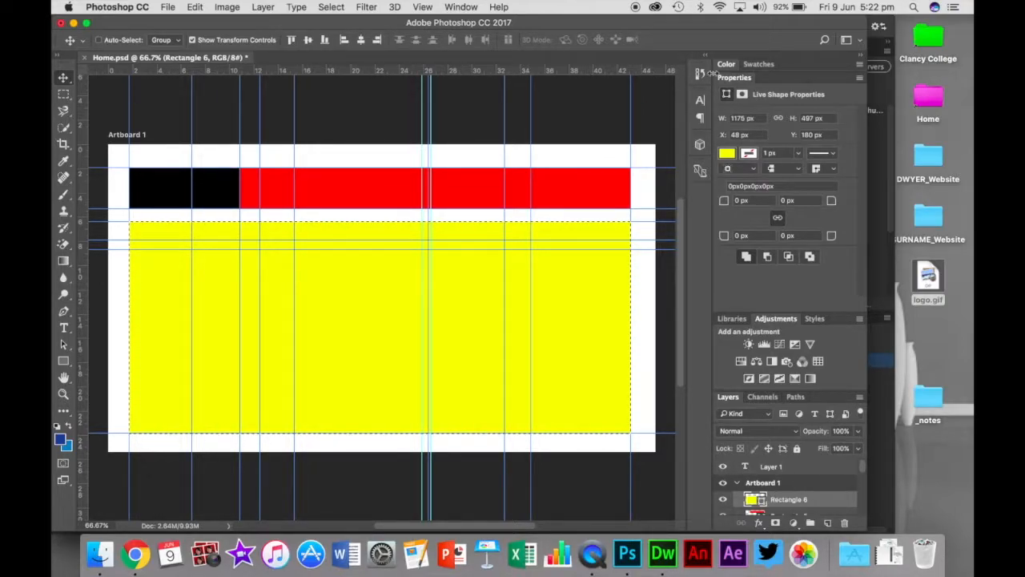
{"action": "left_click", "coordinate": [731, 118]}
{"action": "left_click", "coordinate": [737, 135]}
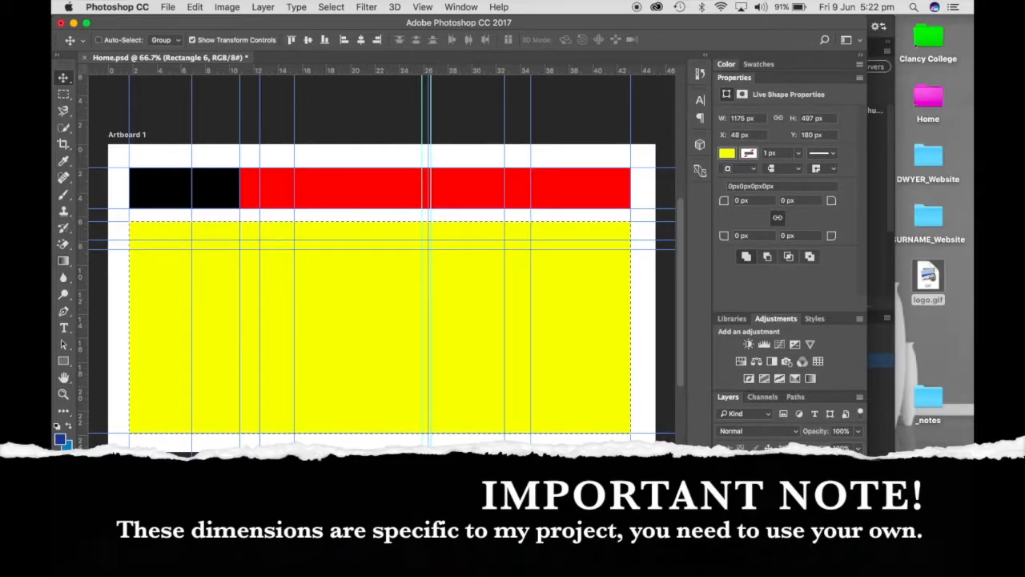
{"action": "left_click", "coordinate": [776, 319]}
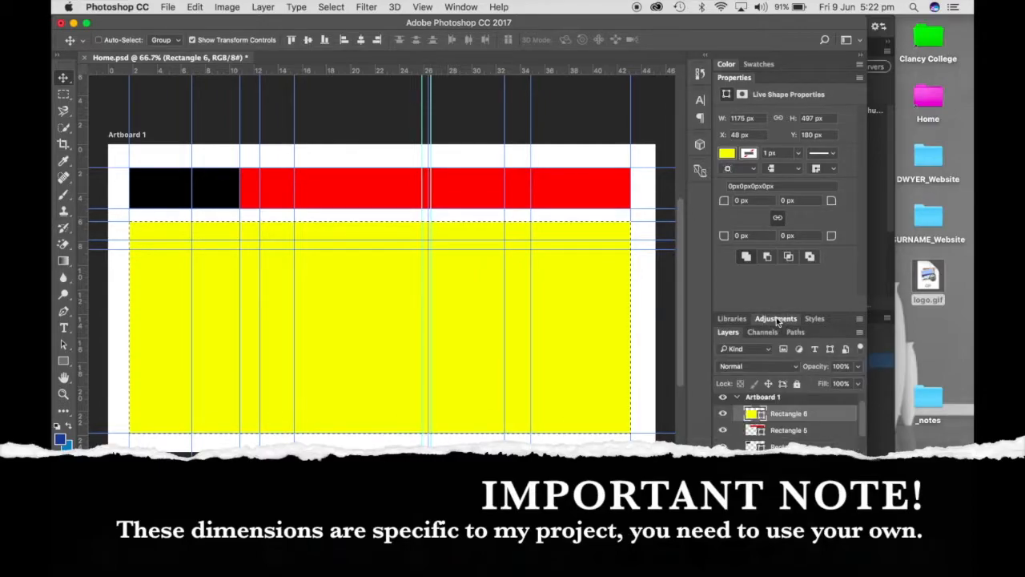
{"action": "left_click", "coordinate": [778, 431]}
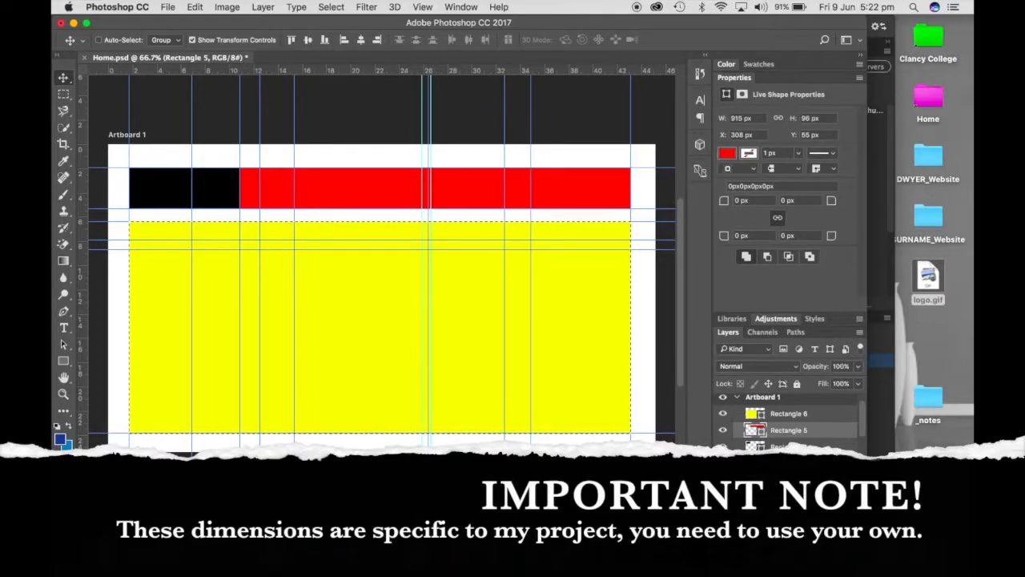
{"action": "left_click", "coordinate": [784, 447]}
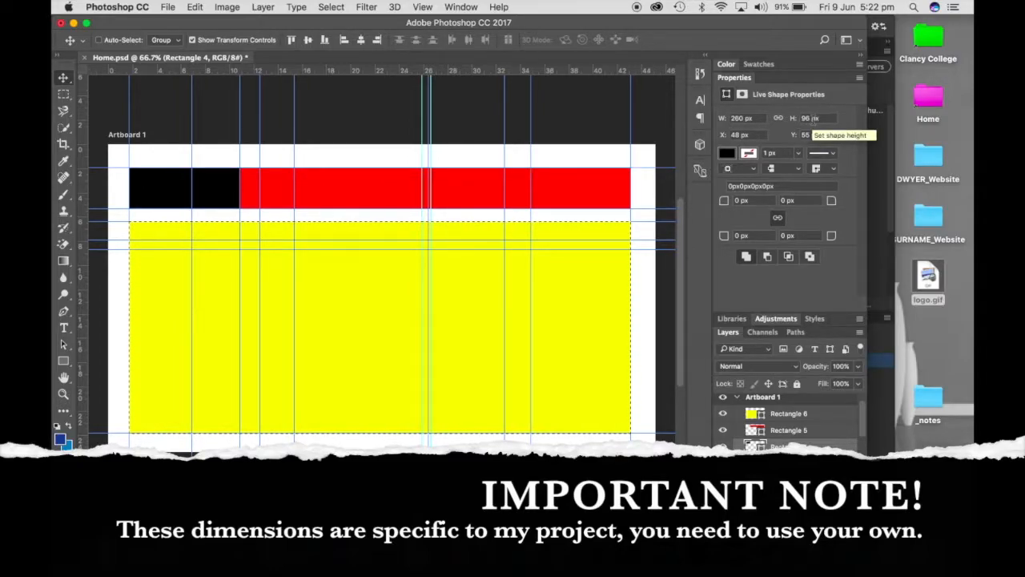
{"action": "left_click", "coordinate": [166, 8]}
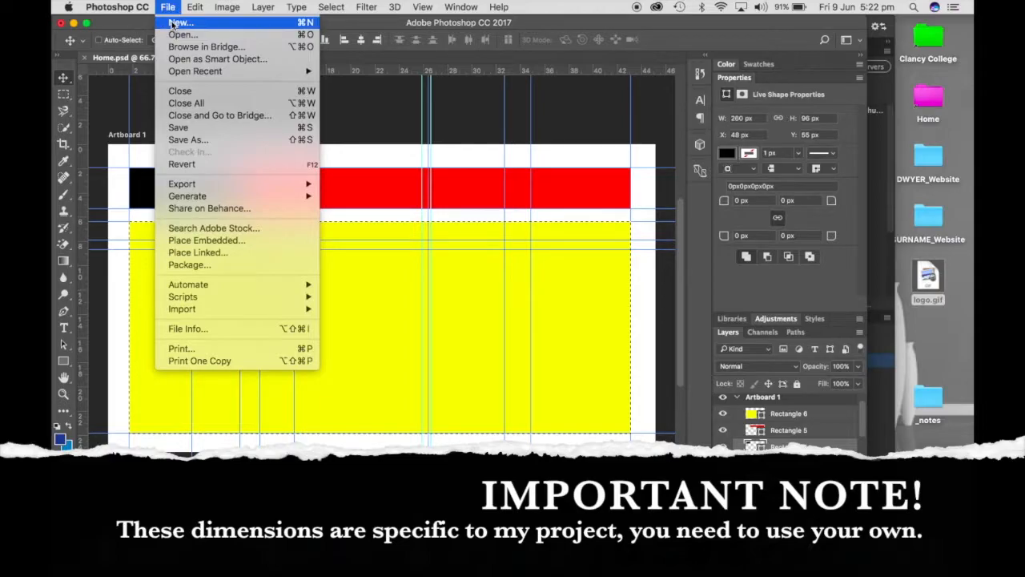
{"action": "left_click", "coordinate": [172, 24]}
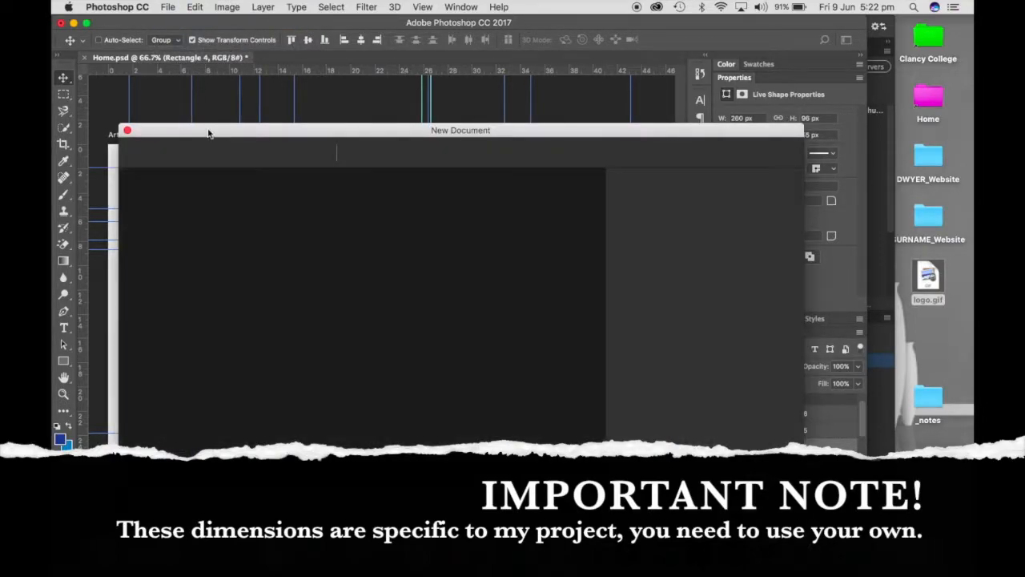
{"action": "left_click_drag", "start_coordinate": [211, 133], "coordinate": [265, 109]}
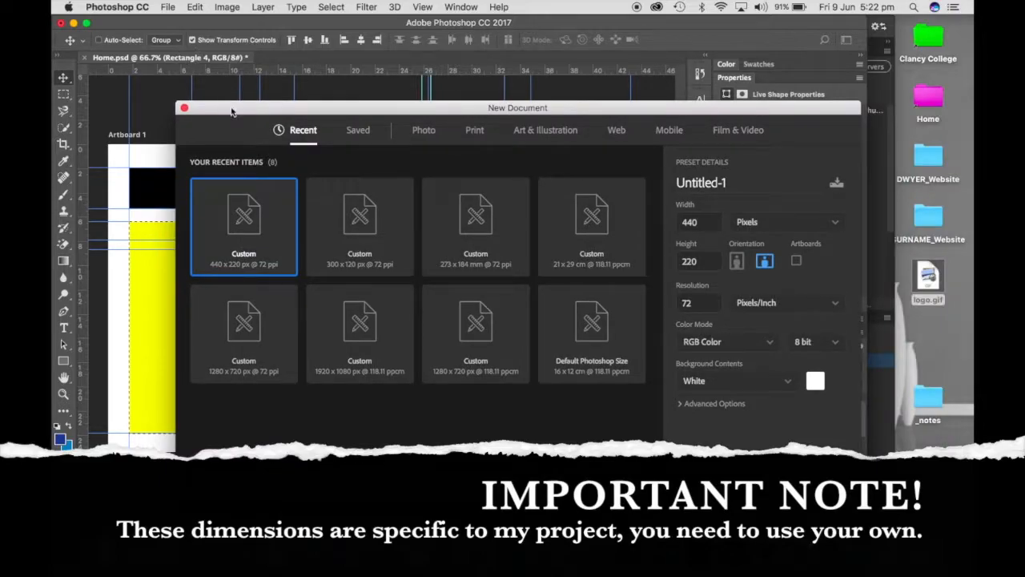
{"action": "left_click", "coordinate": [183, 108]}
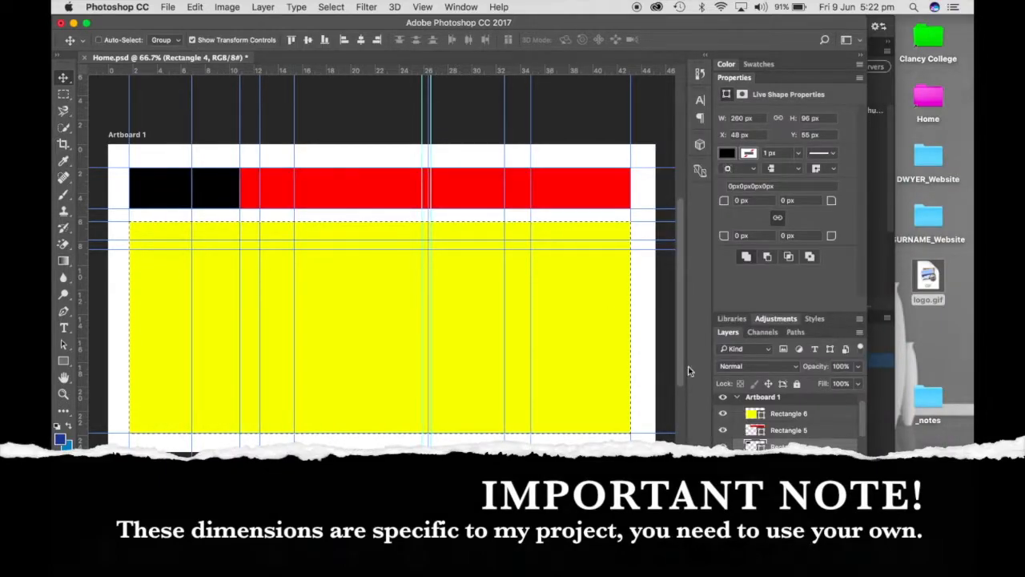
Step: Create a new 915 × 96 px document at 72 pixels/inch named RedBlock, matching the red rectangle's size
{"action": "left_click", "coordinate": [777, 430]}
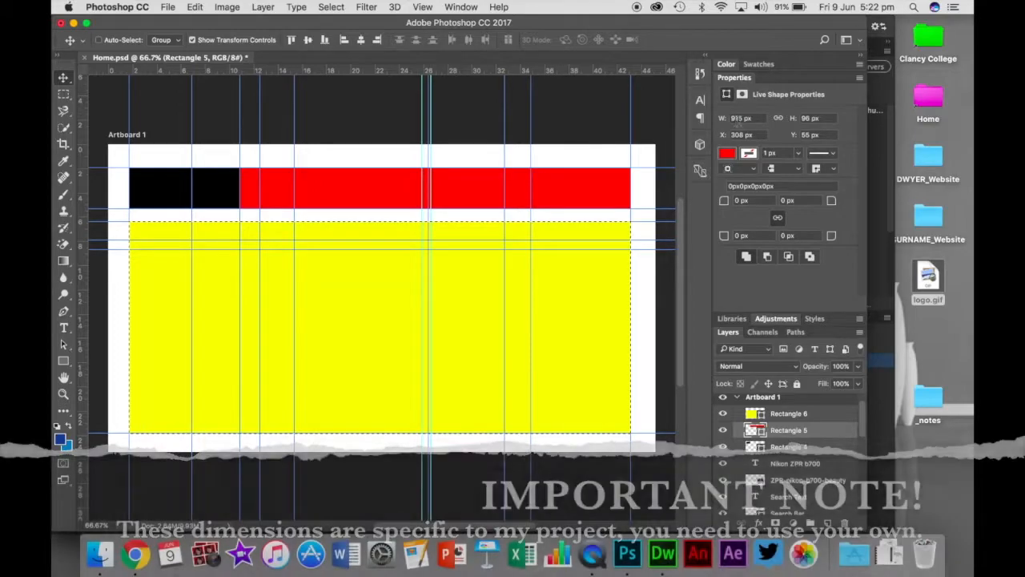
{"action": "left_click", "coordinate": [168, 7]}
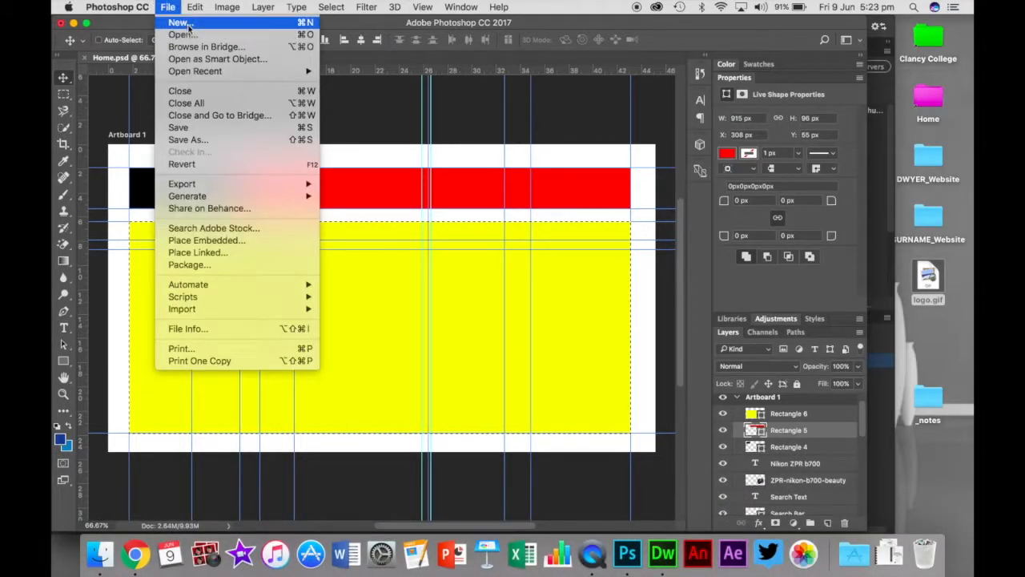
{"action": "left_click", "coordinate": [189, 24]}
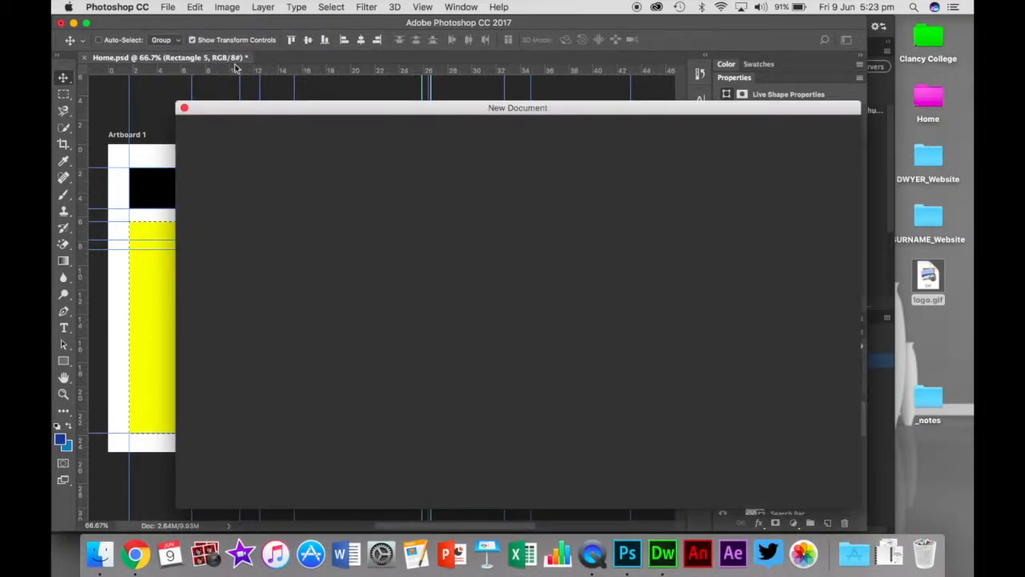
{"action": "left_click_drag", "start_coordinate": [365, 107], "coordinate": [240, 63]}
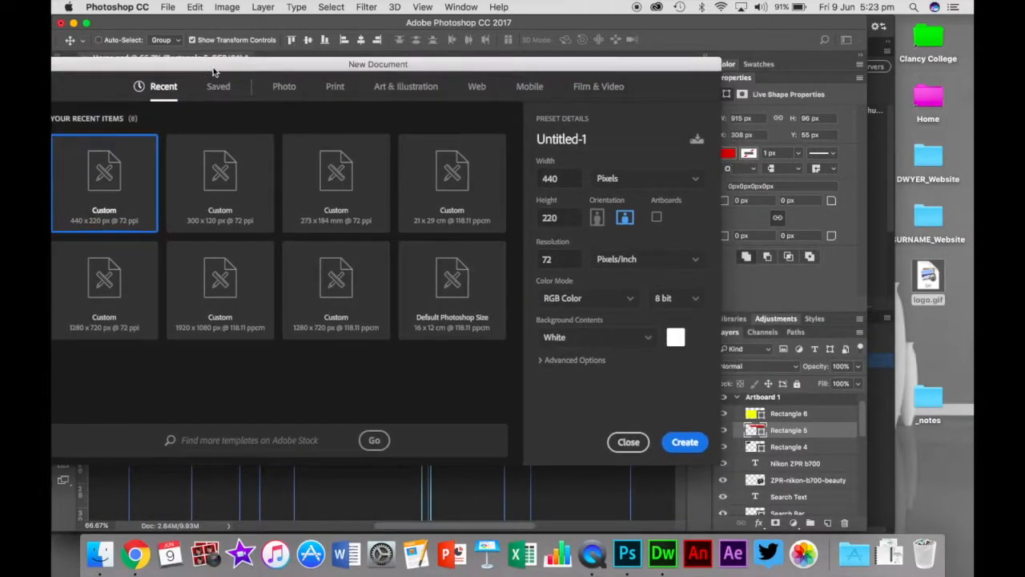
{"action": "left_click", "coordinate": [550, 178]}
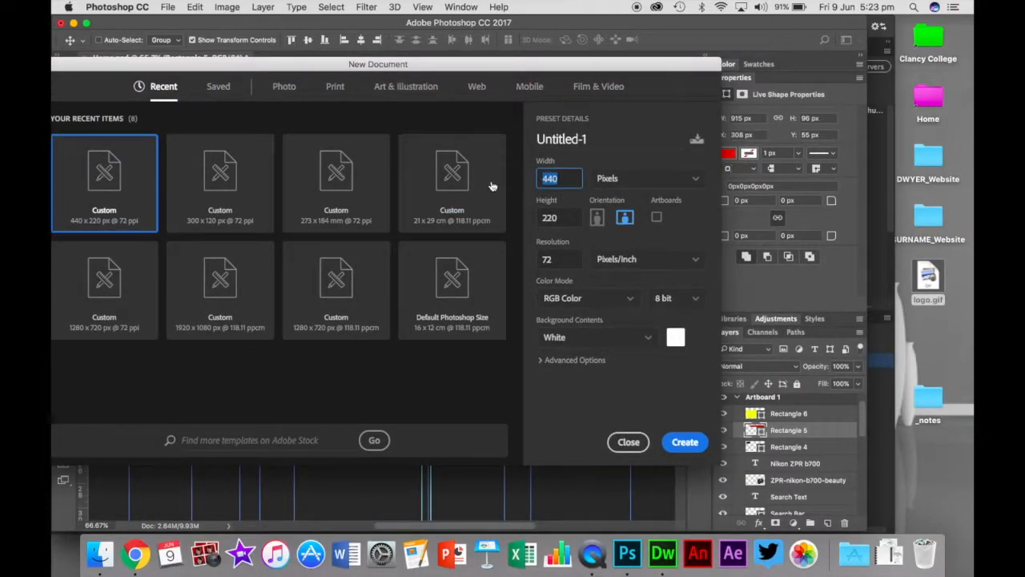
{"action": "type", "text": "915"}
{"action": "key", "text": "Tab"}
{"action": "type", "text": "96"}
{"action": "left_click", "coordinate": [609, 135]}
{"action": "type", "text": "Red"}
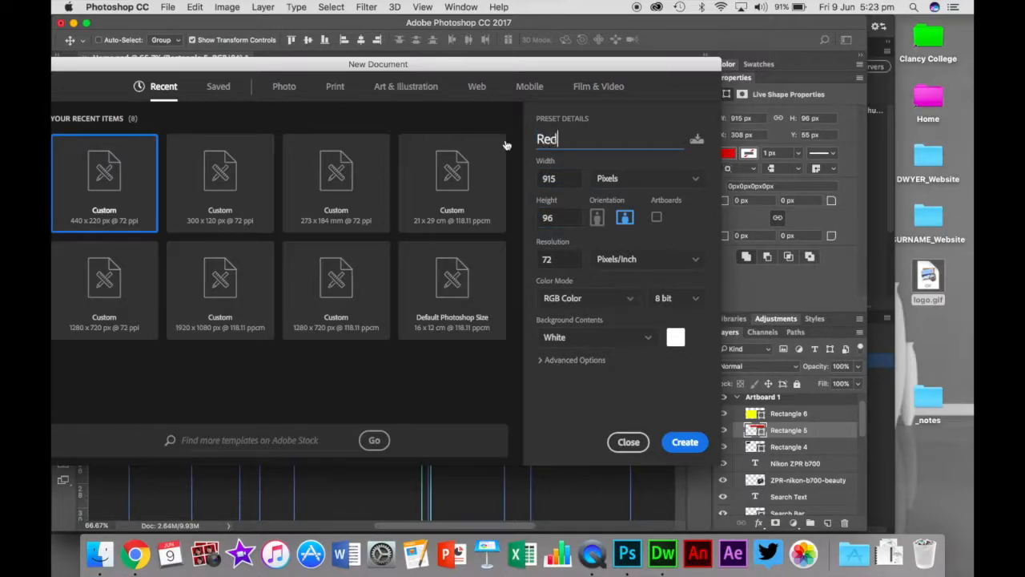
{"action": "type", "text": "Block"}
{"action": "left_click", "coordinate": [682, 445]}
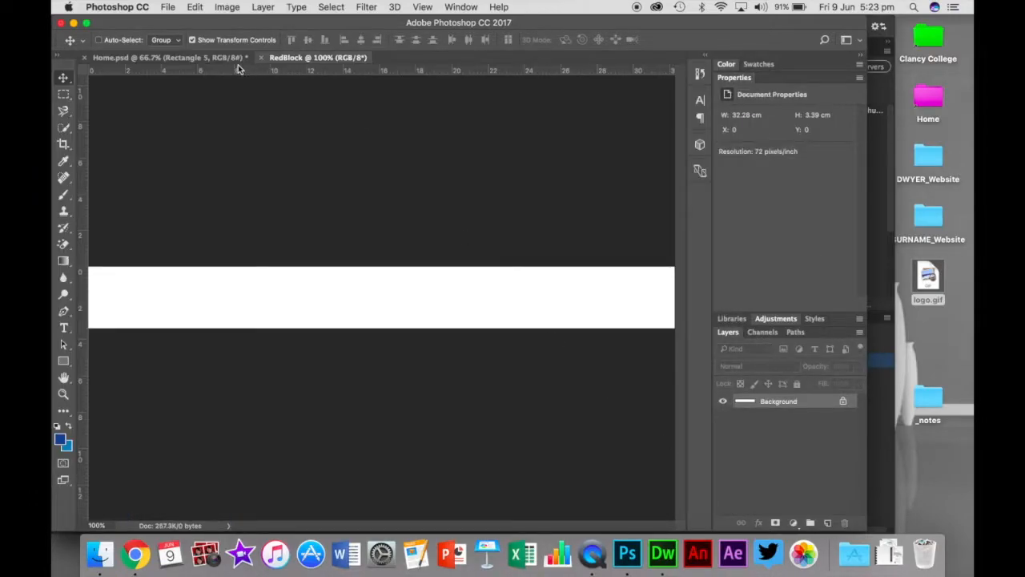
Step: Check the yellow rectangle's size in Home.psd, and start a new document named YellowBlock
{"action": "left_click", "coordinate": [240, 59]}
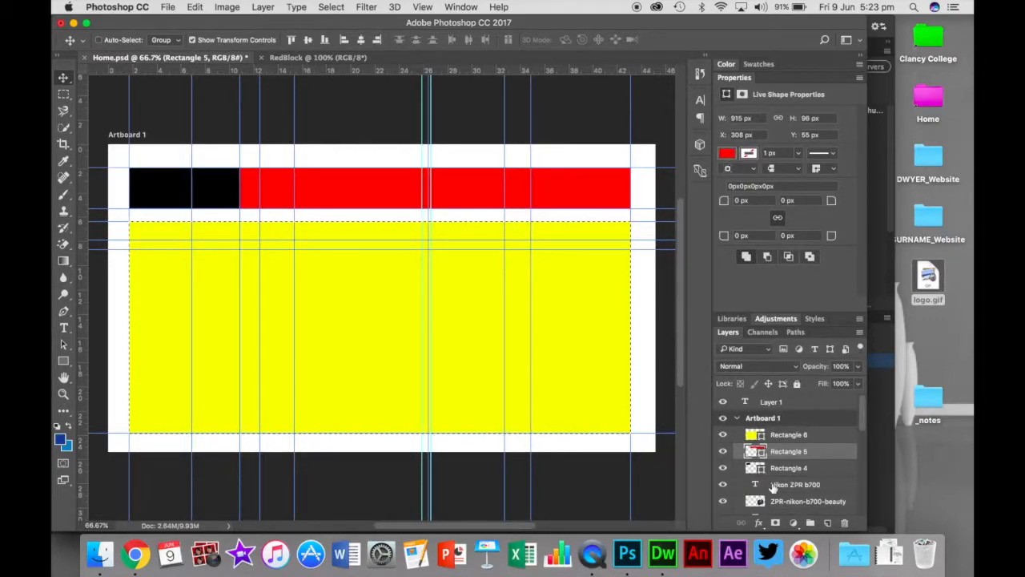
{"action": "left_click", "coordinate": [795, 435]}
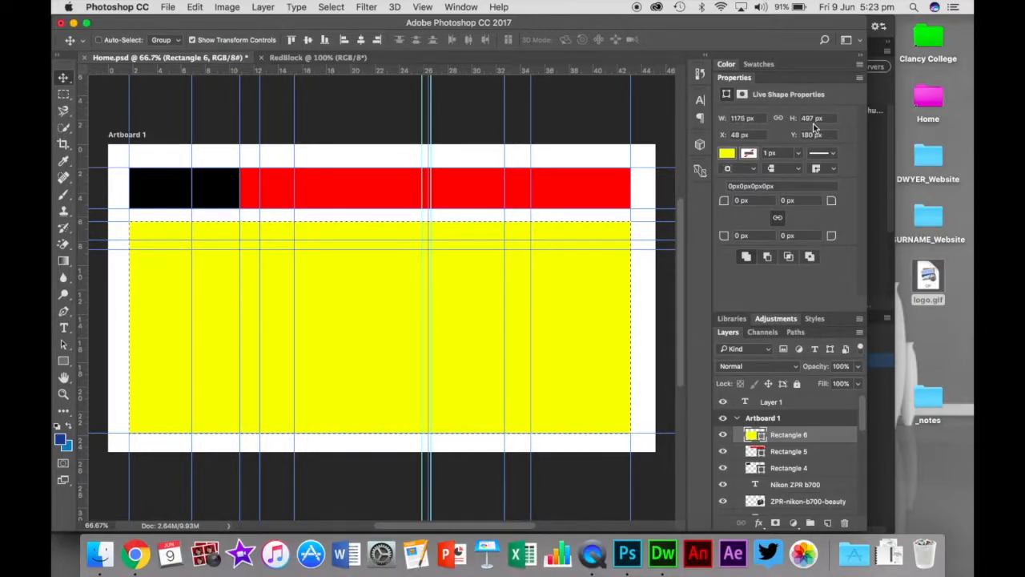
{"action": "left_click", "coordinate": [168, 7]}
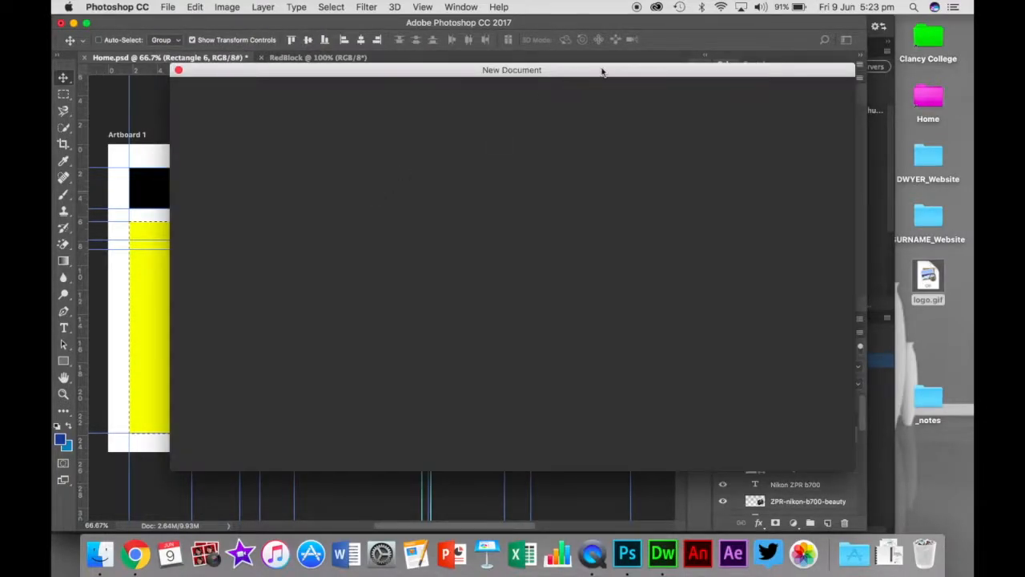
{"action": "left_click_drag", "start_coordinate": [640, 75], "coordinate": [384, 75]}
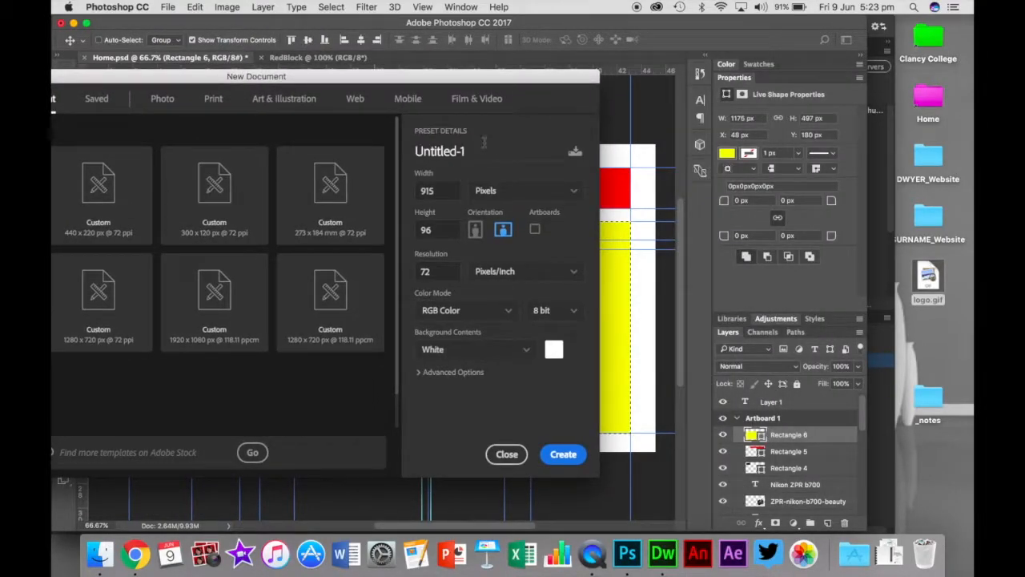
{"action": "left_click", "coordinate": [483, 144]}
{"action": "type", "text": "Yellow Block"}
{"action": "key", "text": "Left"}
{"action": "key", "text": "Left"}
{"action": "key", "text": "BackSpace"}
Step: Set the new document's width to 1175 px and height to 497 px, and create it
{"action": "key", "text": "Tab"}
{"action": "type", "text": "11"}
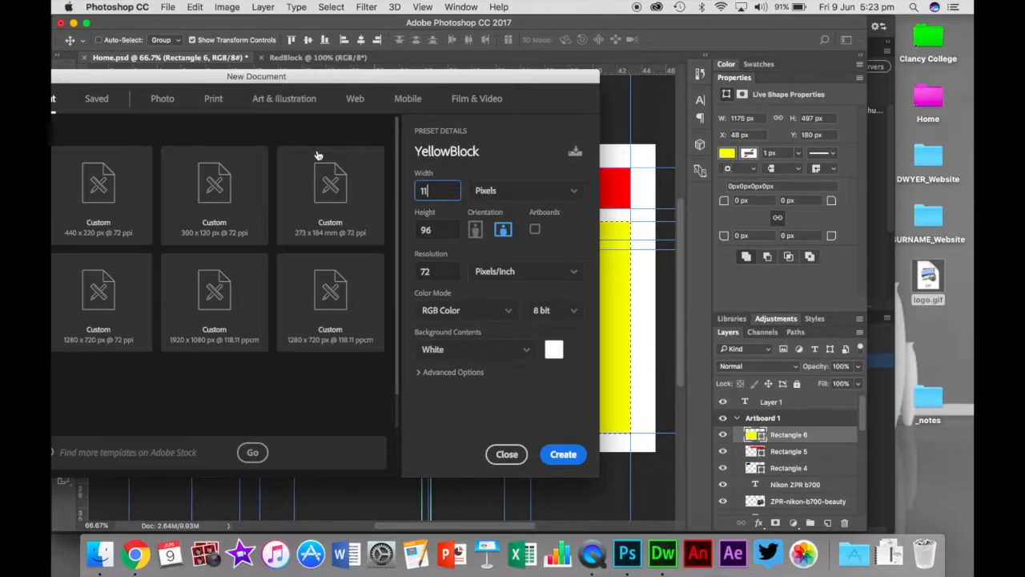
{"action": "type", "text": "75"}
{"action": "key", "text": "Tab"}
{"action": "type", "text": "49"}
{"action": "left_click", "coordinate": [563, 456]}
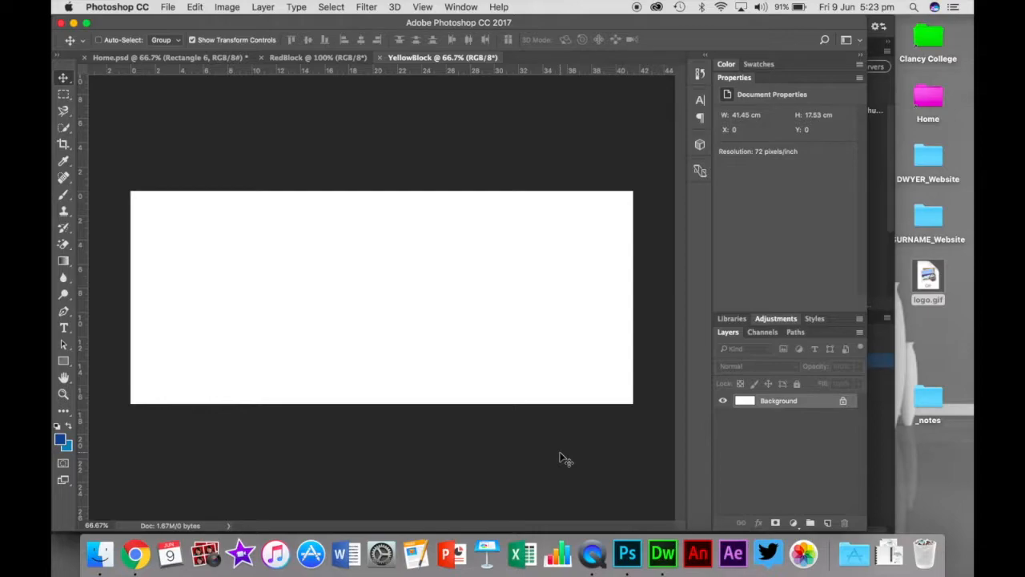
Step: Return to Home.psd and hide the yellow, red and black rectangle layers covering the page layout
{"action": "left_click", "coordinate": [153, 59]}
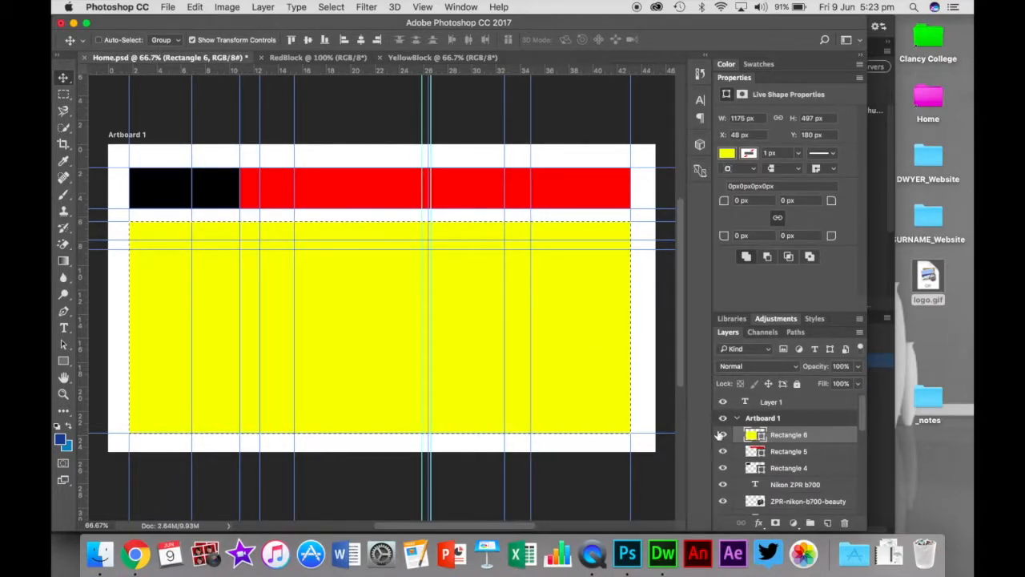
{"action": "left_click_drag", "start_coordinate": [723, 437], "coordinate": [724, 471]}
{"action": "scroll", "coordinate": [783, 494], "scroll_direction": "down", "scroll_amount": 8}
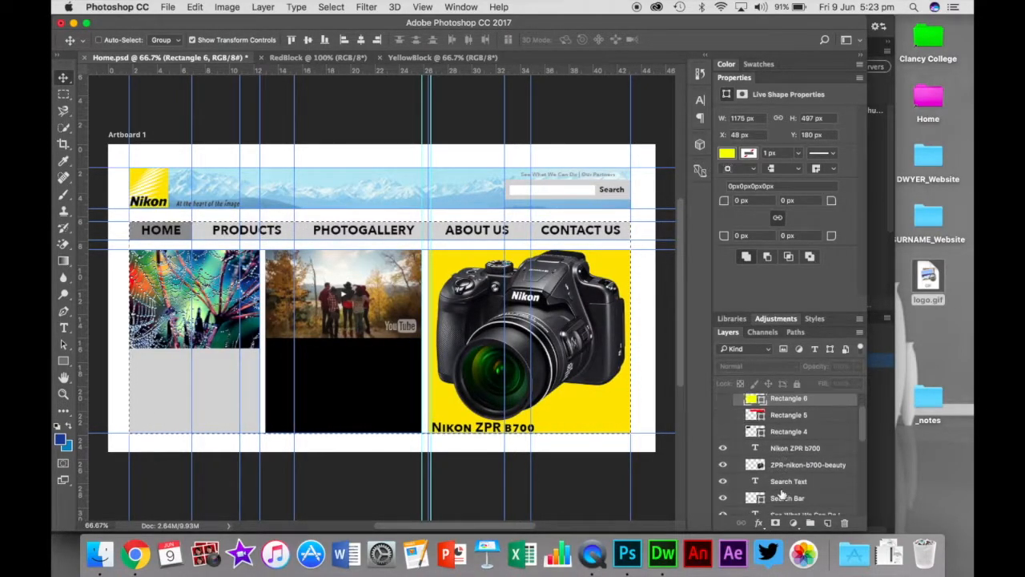
{"action": "scroll", "coordinate": [782, 494], "scroll_direction": "down", "scroll_amount": 2}
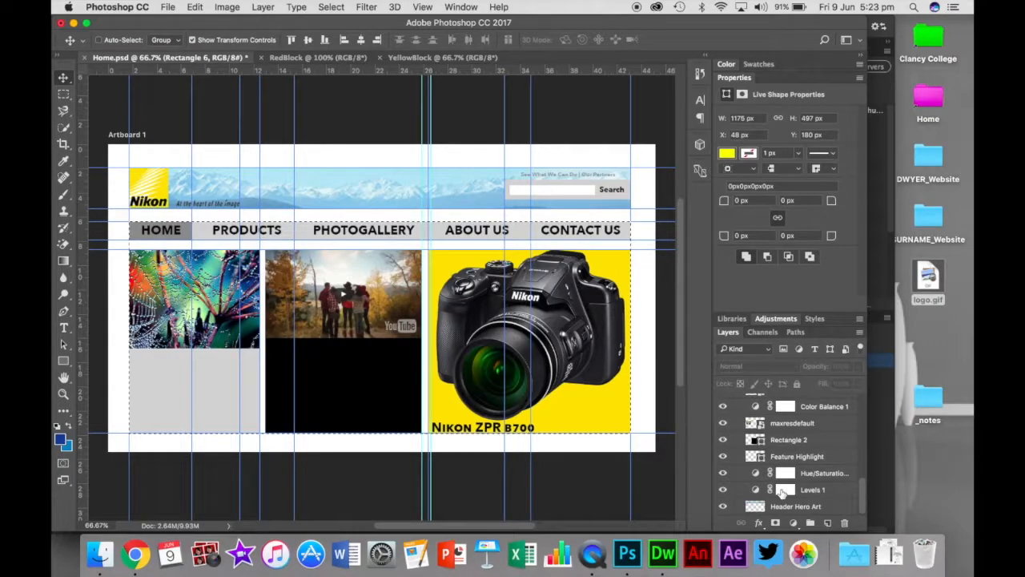
{"action": "scroll", "coordinate": [783, 490], "scroll_direction": "up", "scroll_amount": 10}
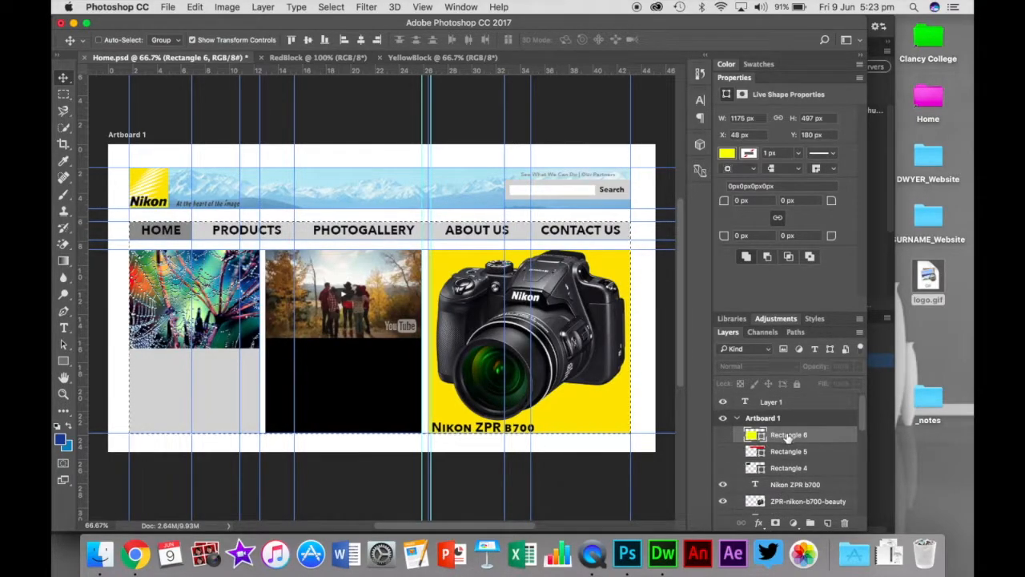
Step: Delete the layers Rectangle 6, Rectangle 5 and Rectangle 4 from Artboard 1
{"action": "right_click", "coordinate": [789, 436]}
{"action": "left_click", "coordinate": [818, 495]}
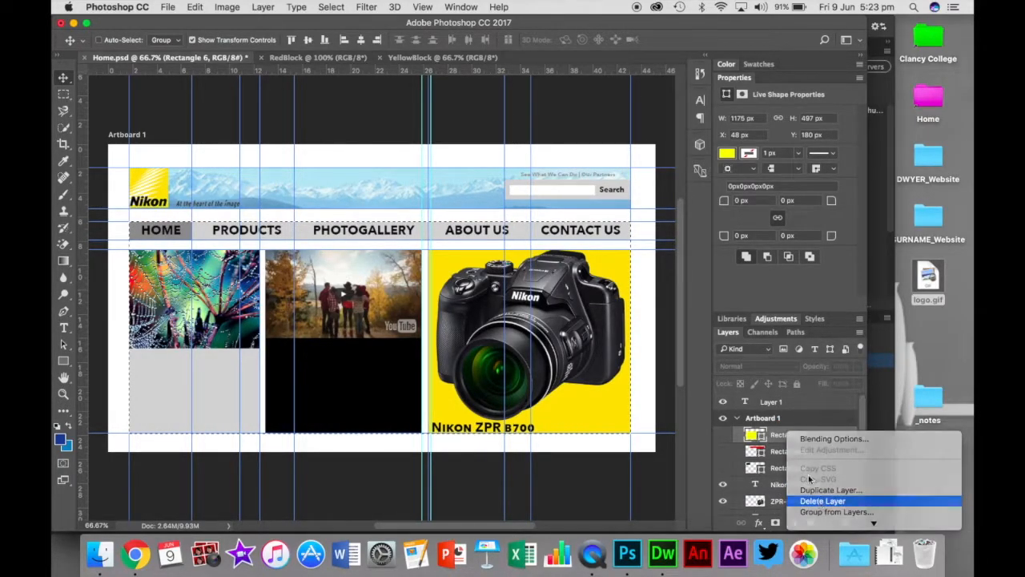
{"action": "left_click", "coordinate": [629, 205]}
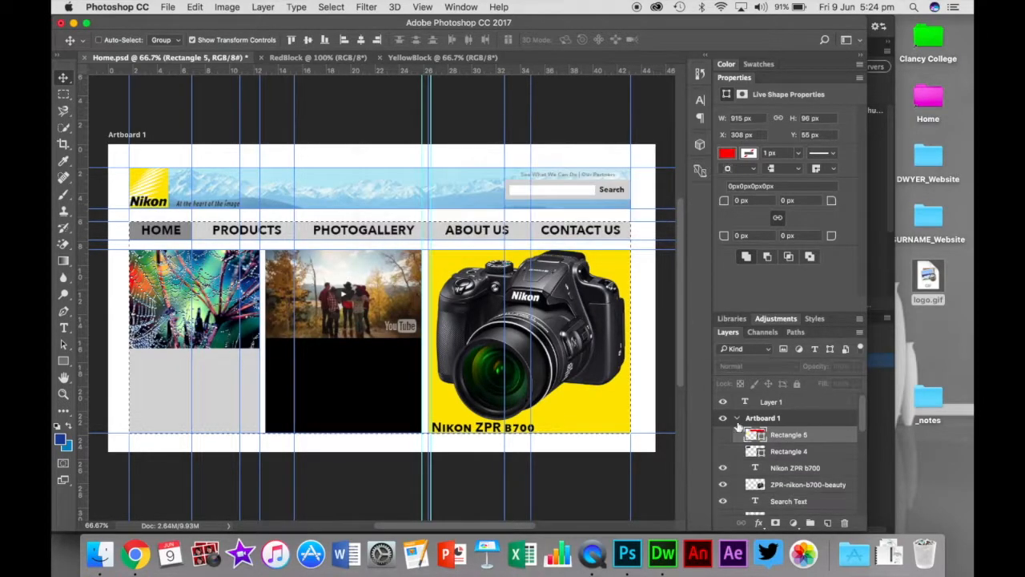
{"action": "left_click_drag", "start_coordinate": [781, 439], "coordinate": [845, 523]}
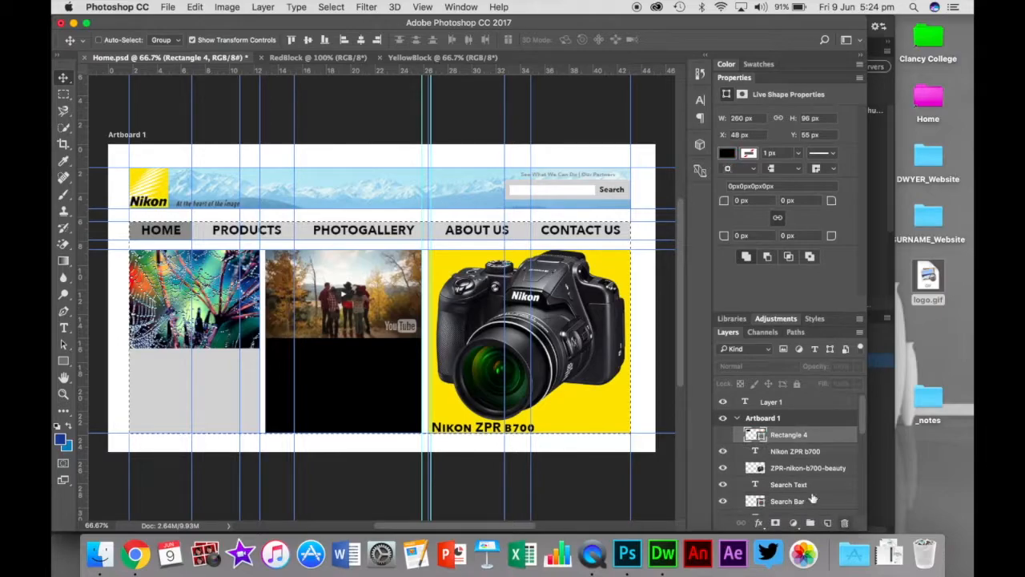
{"action": "left_click_drag", "start_coordinate": [785, 435], "coordinate": [846, 524]}
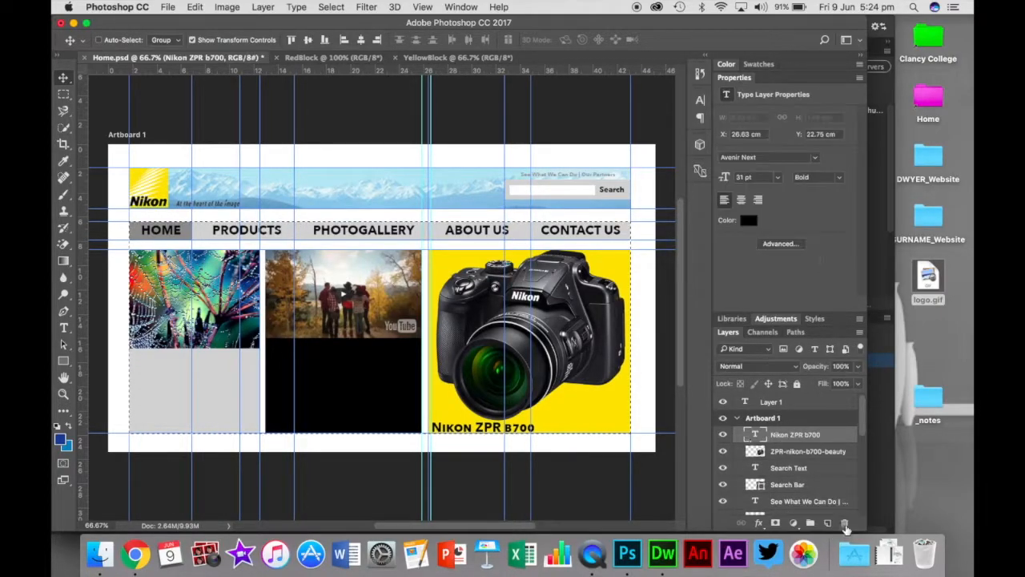
Step: Collapse Artboard 1 in the layer list and try to copy the selected navigation and content area
{"action": "left_click", "coordinate": [737, 420]}
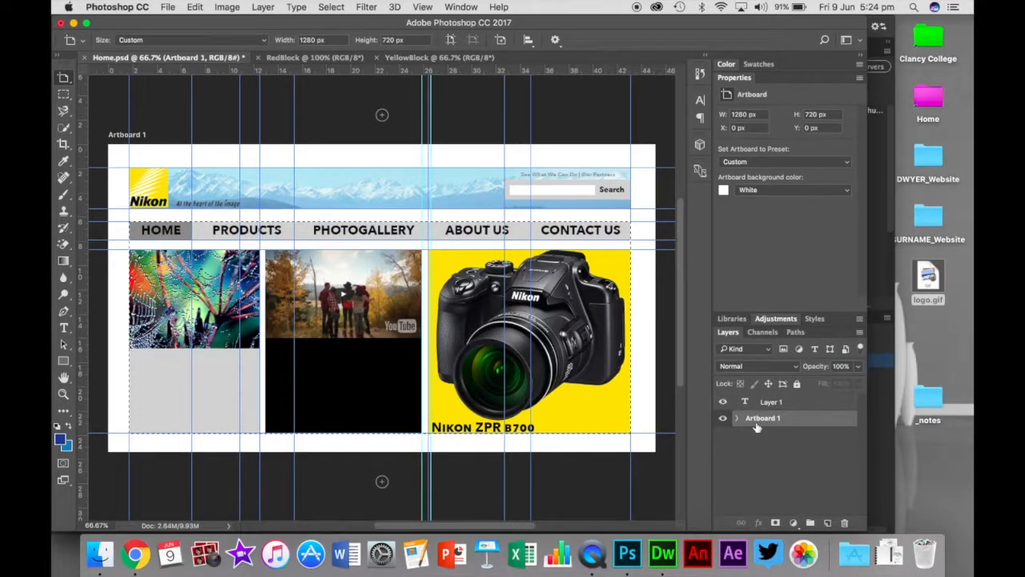
{"action": "left_click", "coordinate": [63, 95]}
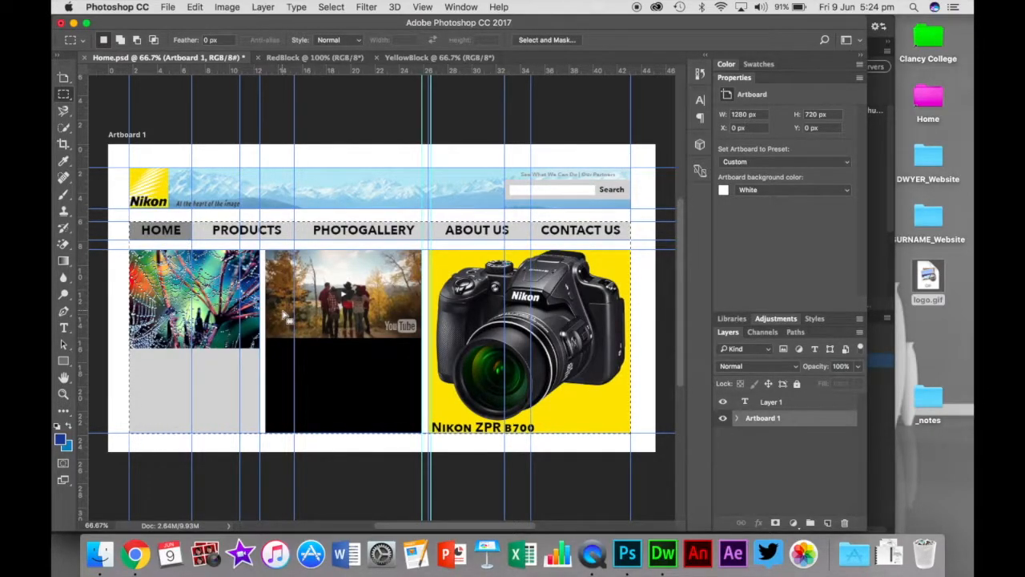
{"action": "key", "text": "super+c"}
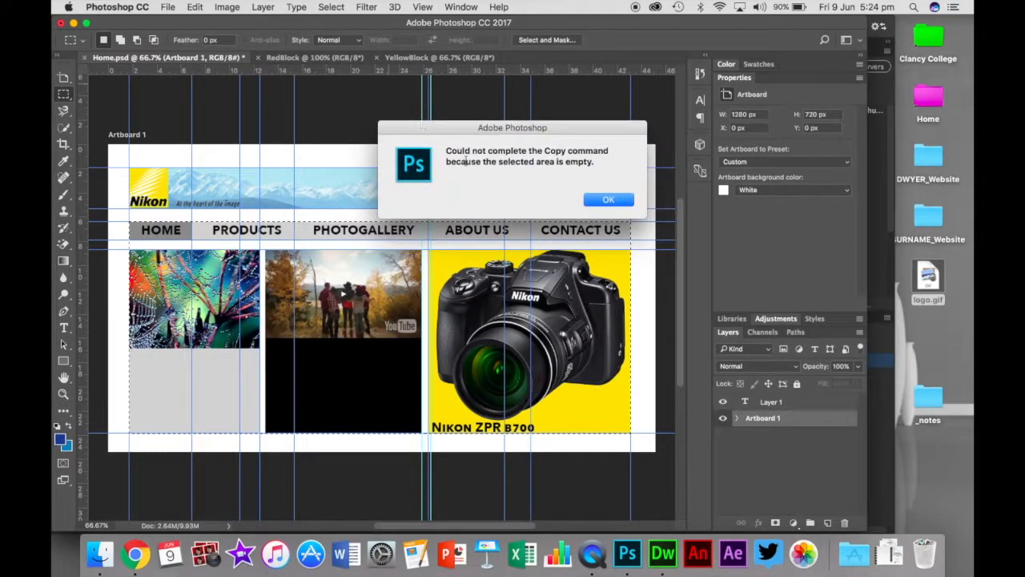
{"action": "left_click", "coordinate": [605, 200]}
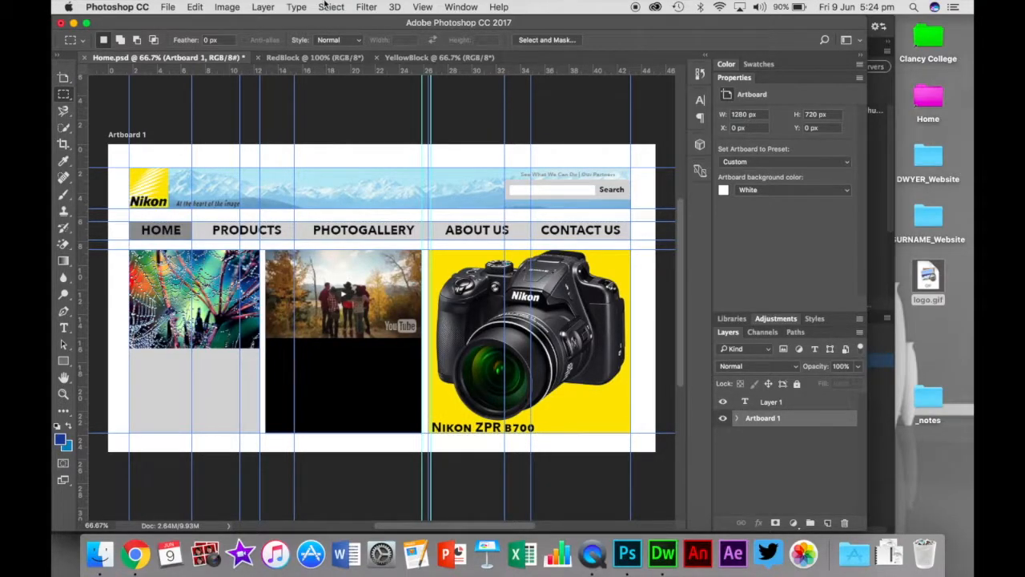
Step: Hide the guides over the Home.psd layout
{"action": "left_click", "coordinate": [422, 6]}
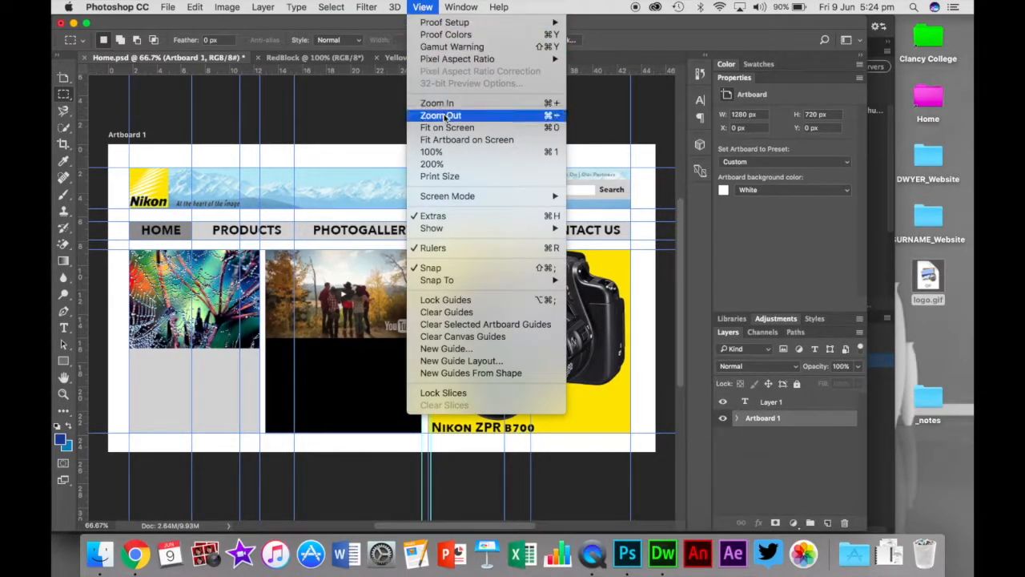
{"action": "mouse_move", "coordinate": [486, 227]}
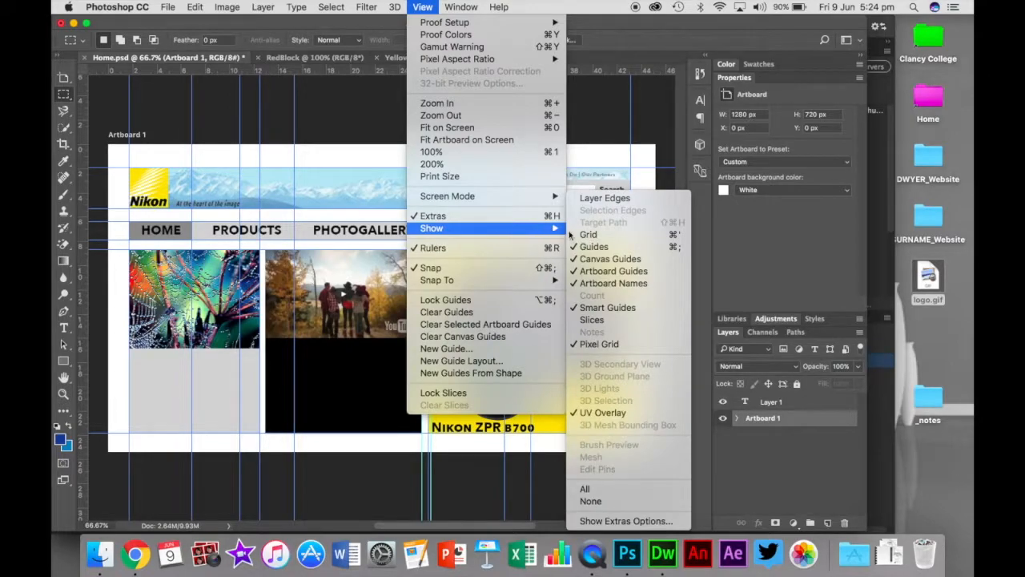
{"action": "left_click", "coordinate": [606, 248]}
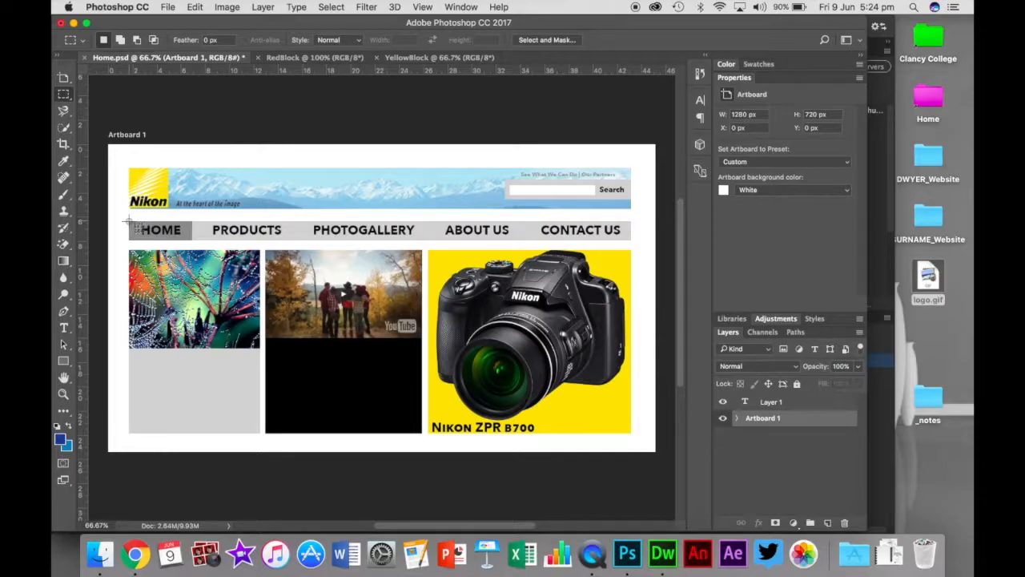
Step: Copy the area spanning the navigation bar and the content blocks below it, and paste it into the YellowBlock document
{"action": "left_click_drag", "start_coordinate": [129, 222], "coordinate": [631, 435]}
{"action": "left_click", "coordinate": [432, 58]}
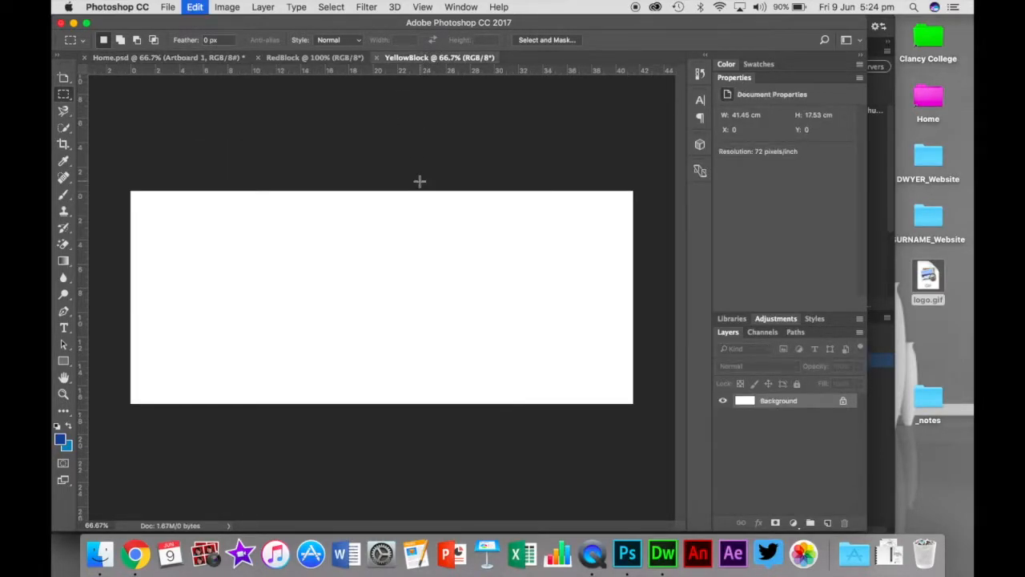
{"action": "key", "text": "super+v"}
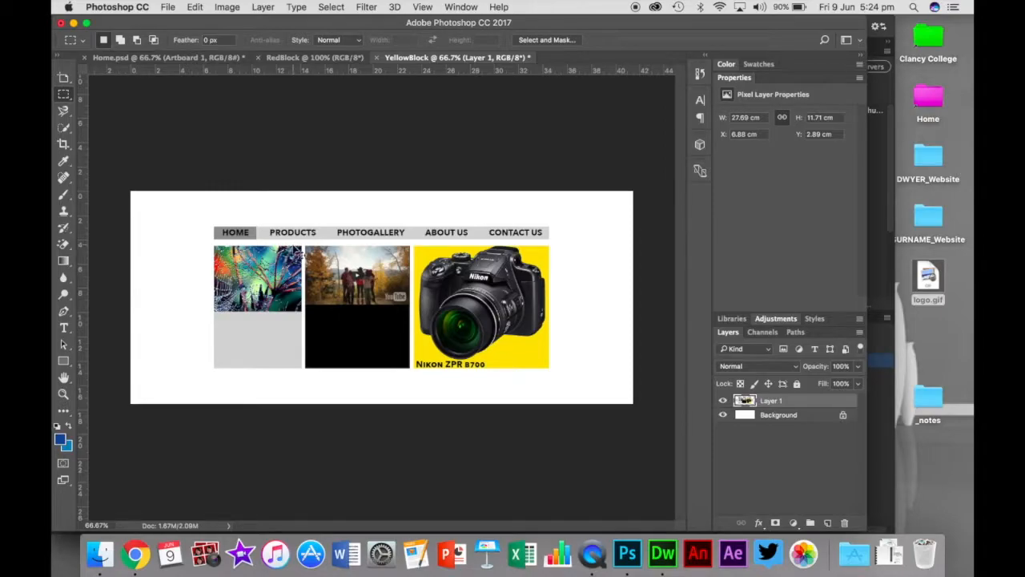
Step: Scale the pasted layout image to about 149.7% × 149.4% so it fills the YellowBlock canvas
{"action": "key", "text": "super+t"}
{"action": "left_click_drag", "start_coordinate": [214, 228], "coordinate": [127, 198]}
{"action": "left_click_drag", "start_coordinate": [549, 369], "coordinate": [635, 396]}
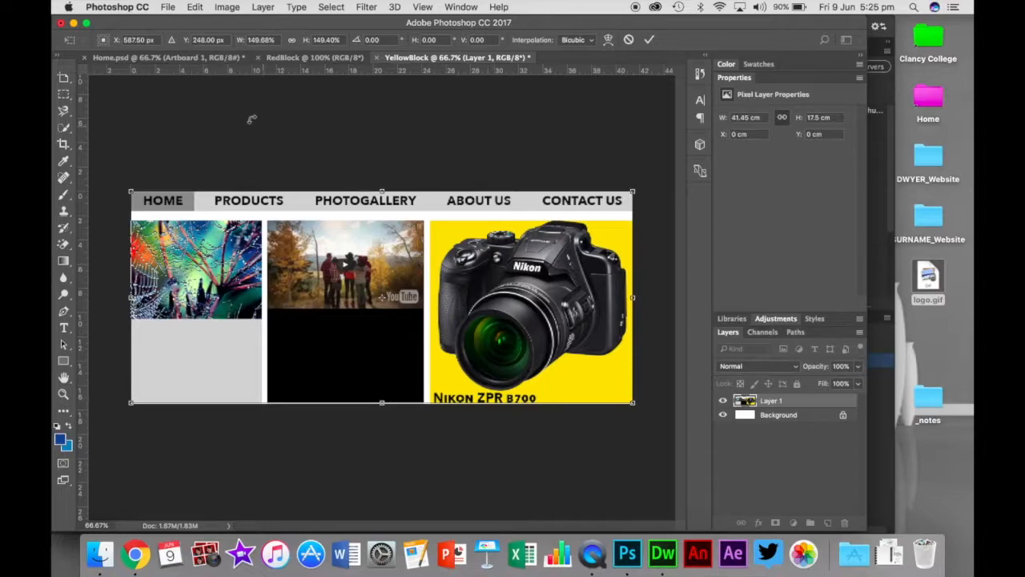
Step: Apply the layout image's transformation and save the document as YellowBlock.psd in the Images folder of SURNAME_Website on the Desktop
{"action": "key", "text": "super+s"}
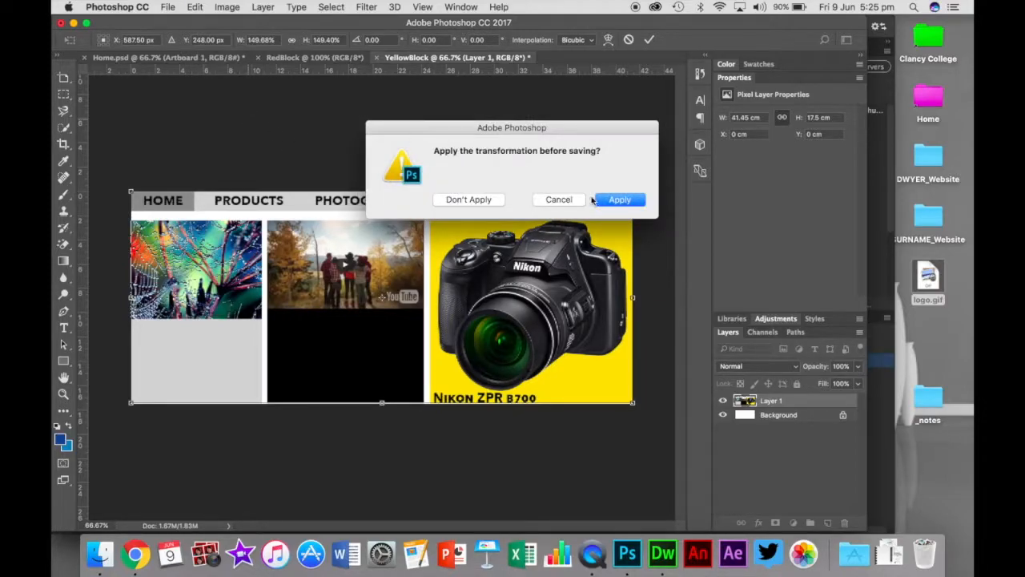
{"action": "left_click", "coordinate": [609, 202]}
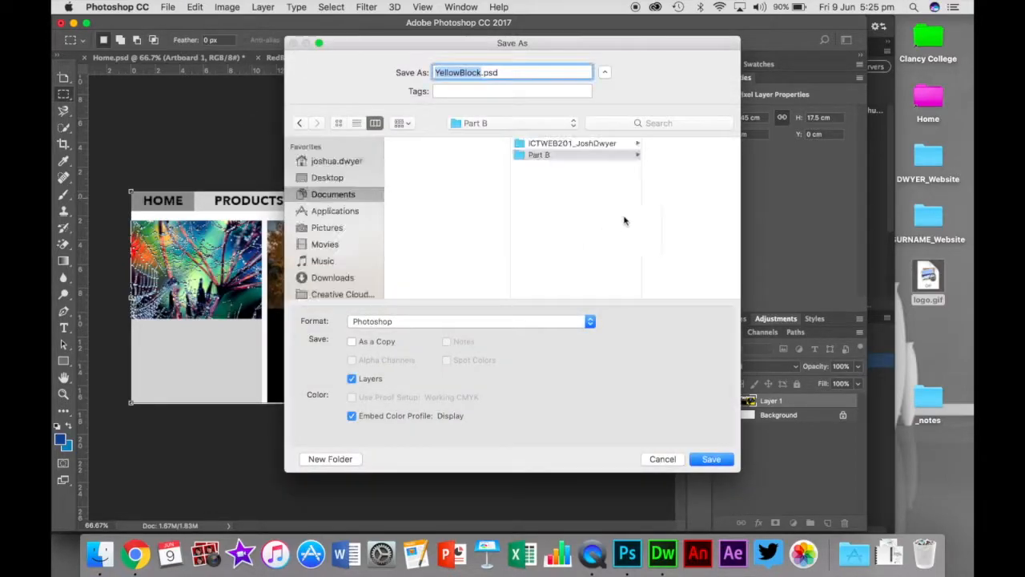
{"action": "left_click", "coordinate": [328, 177]}
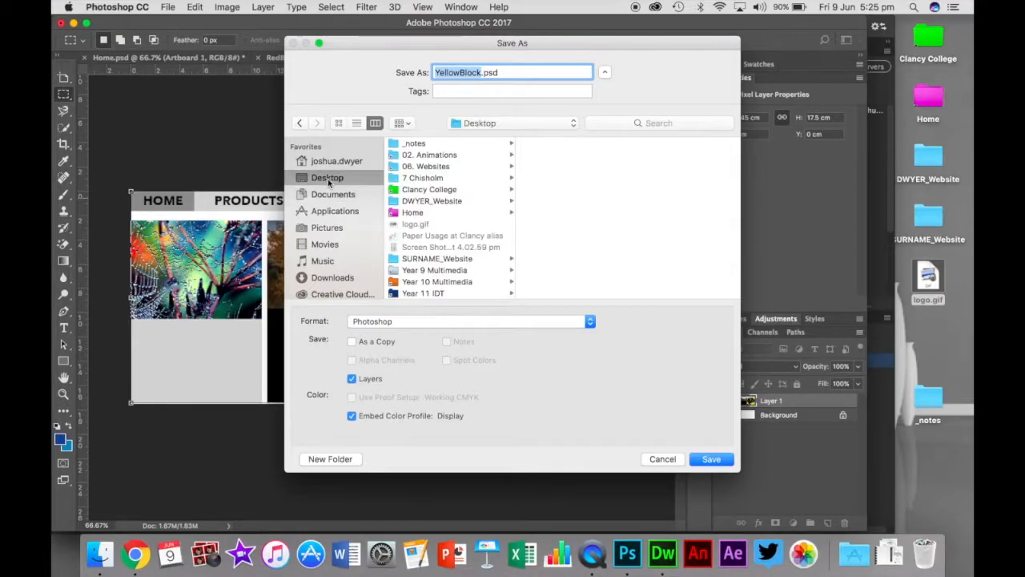
{"action": "left_click", "coordinate": [436, 259]}
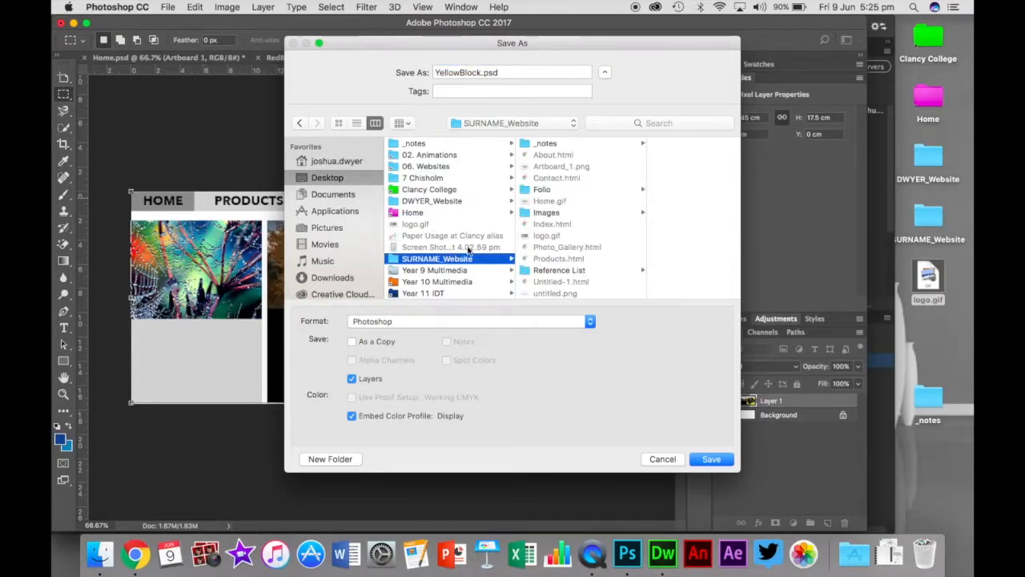
{"action": "left_click", "coordinate": [535, 212]}
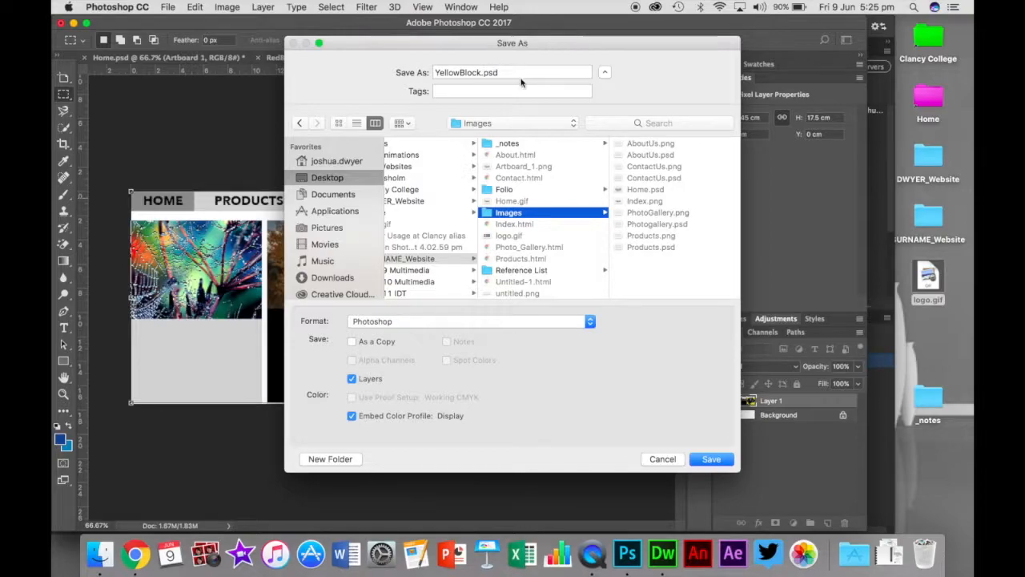
{"action": "left_click", "coordinate": [713, 459]}
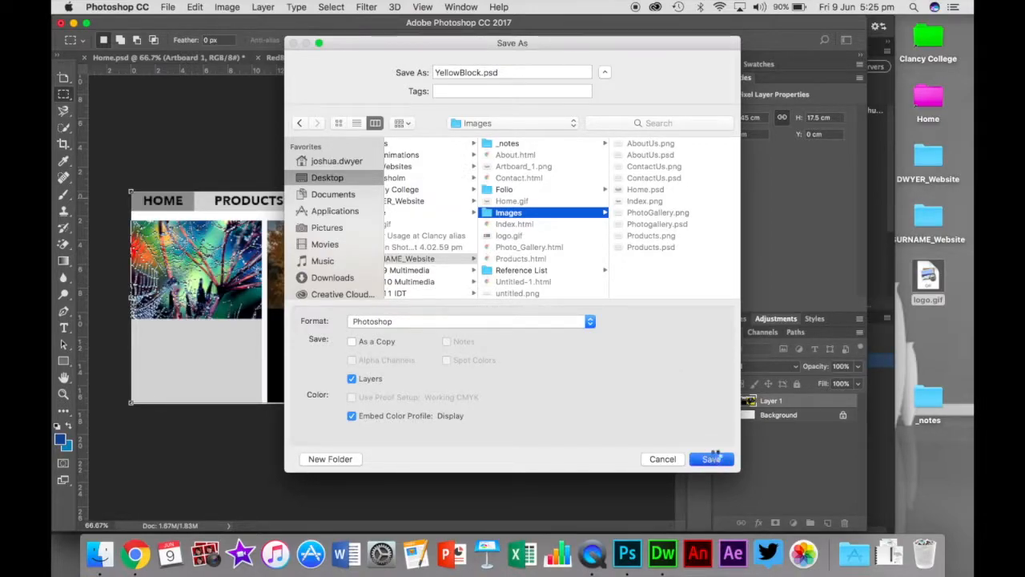
Step: Copy the mountain banner with its search area from Home.psd and paste it into the RedBlock document
{"action": "left_click", "coordinate": [192, 57]}
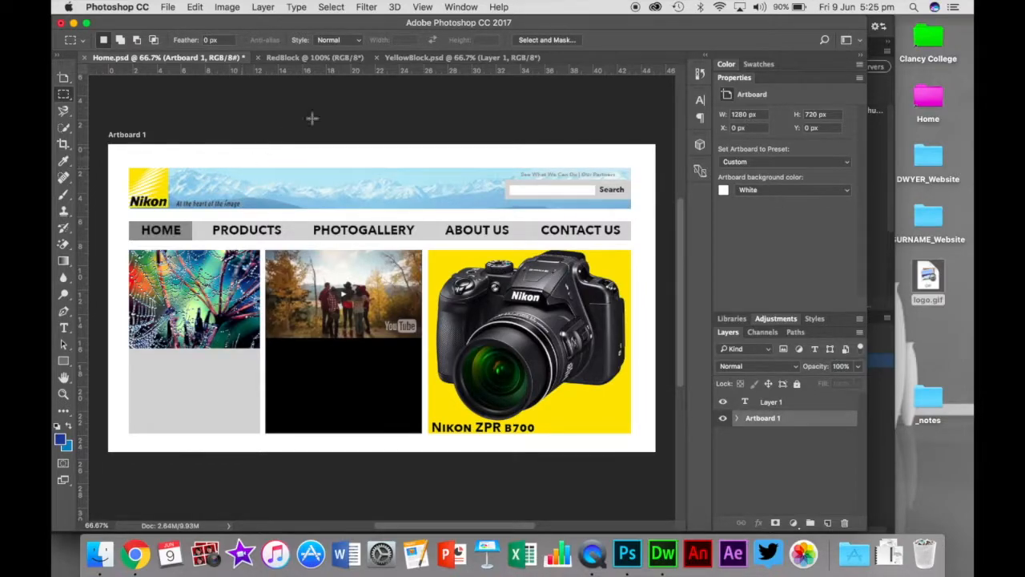
{"action": "left_click", "coordinate": [333, 60]}
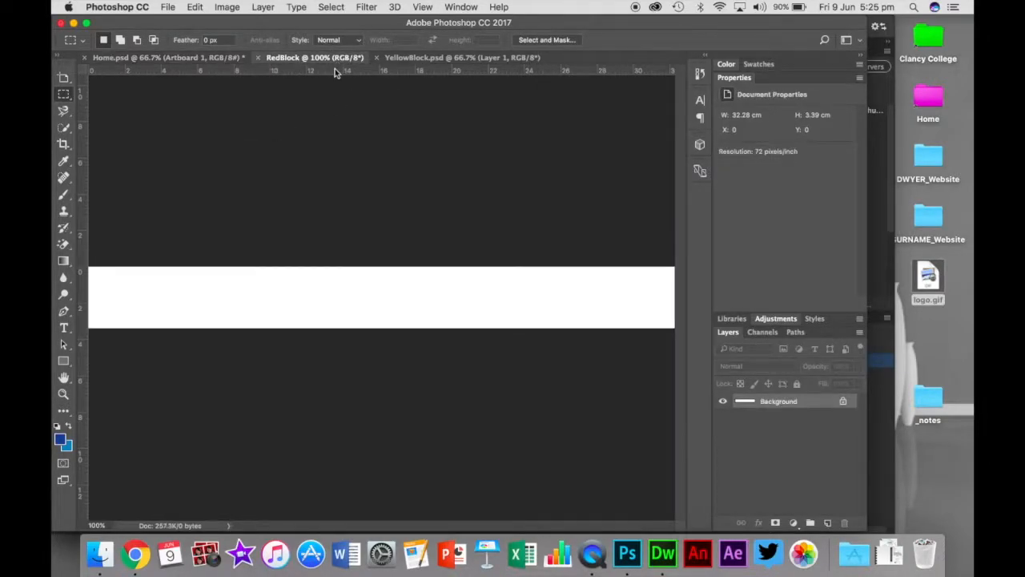
{"action": "key", "text": "super+v"}
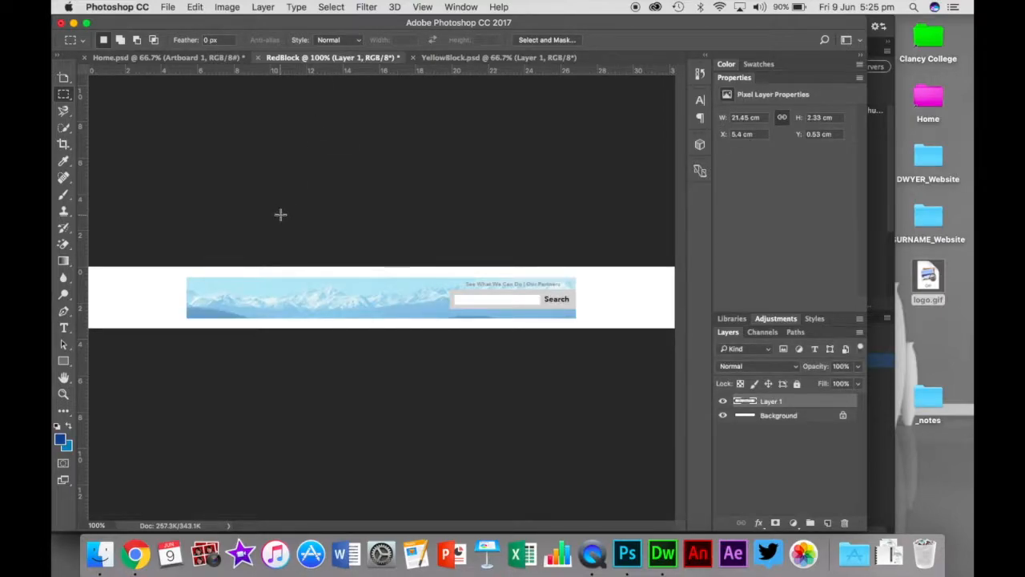
Step: Scale the pasted banner to about 32.4 × 3.5 cm so it fills the RedBlock canvas
{"action": "scroll", "coordinate": [280, 214], "scroll_direction": "down", "scroll_amount": 3}
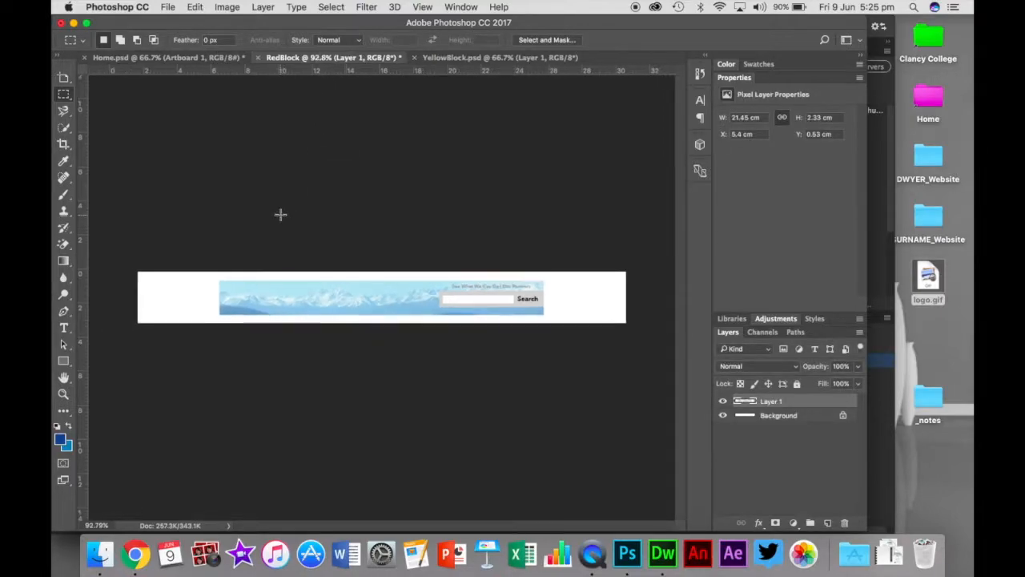
{"action": "key", "text": "super+t"}
{"action": "left_click_drag", "start_coordinate": [227, 281], "coordinate": [150, 277]}
{"action": "left_click", "coordinate": [148, 273]}
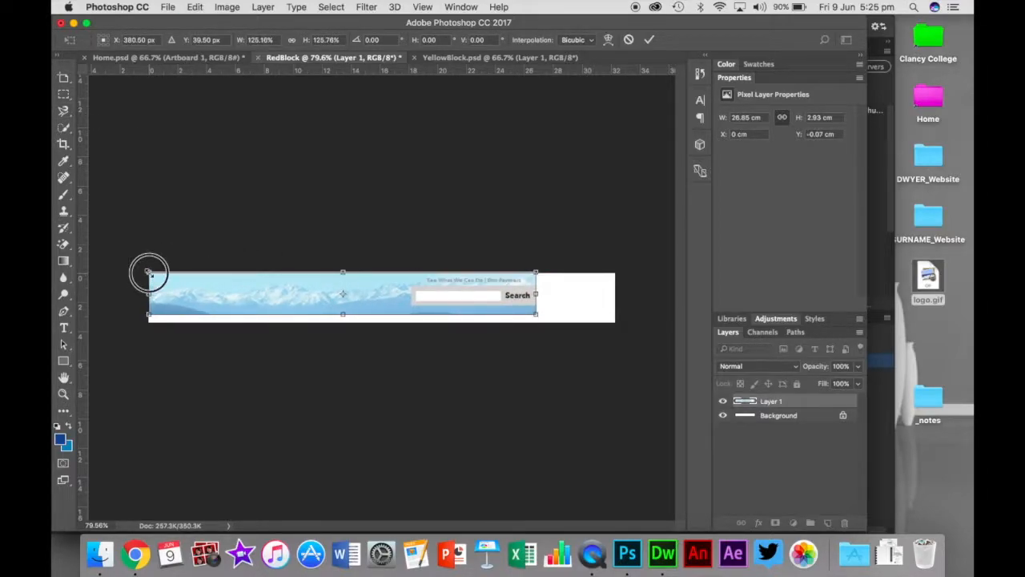
{"action": "left_click_drag", "start_coordinate": [536, 314], "coordinate": [613, 320]}
{"action": "key", "text": "Return"}
{"action": "key", "text": "m"}
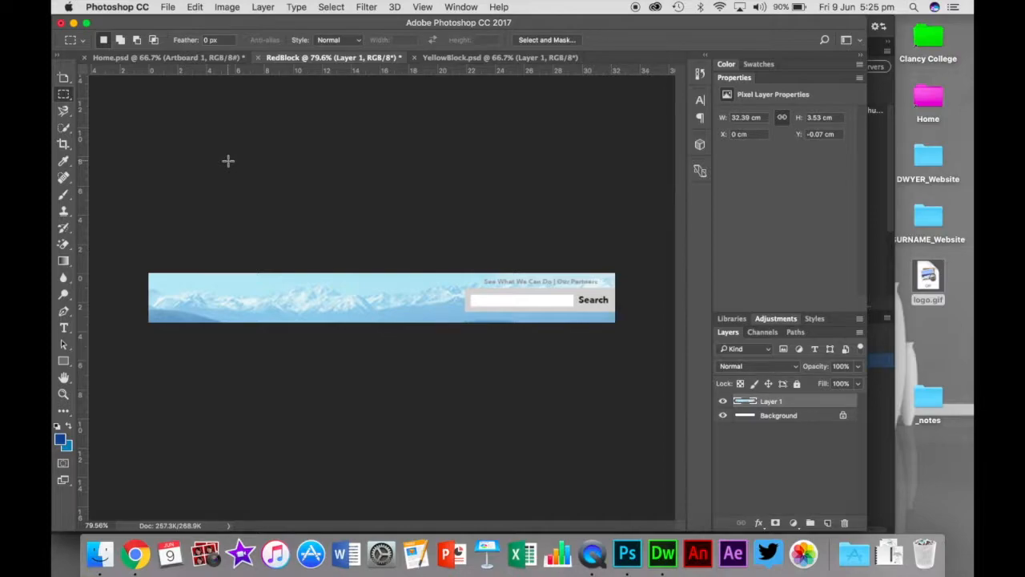
Step: Save the banner document as RedBlock.psd in the Images folder, and save a PNG copy named RedBlock.png there
{"action": "key", "text": "super+shift+s"}
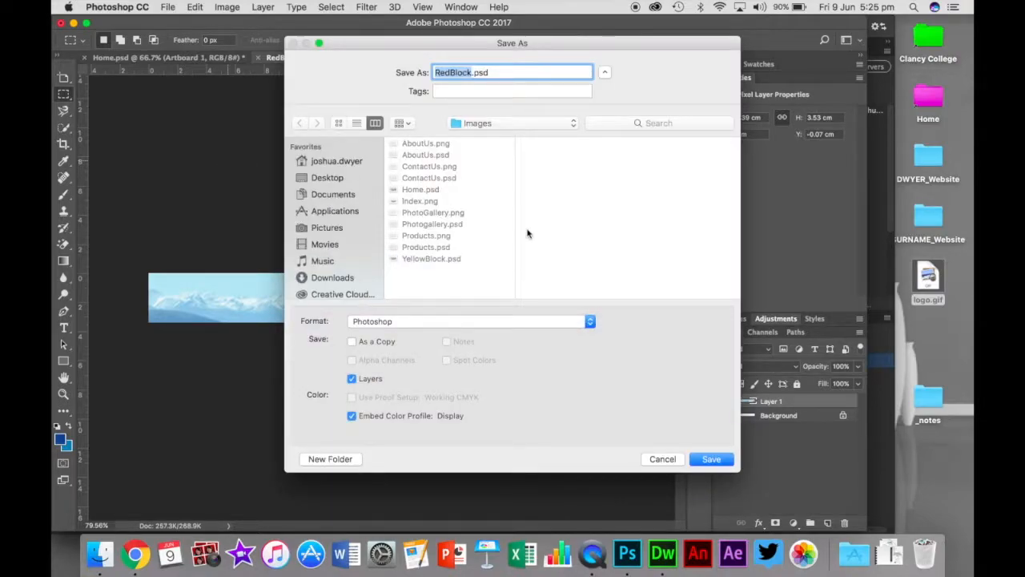
{"action": "key", "text": "Return"}
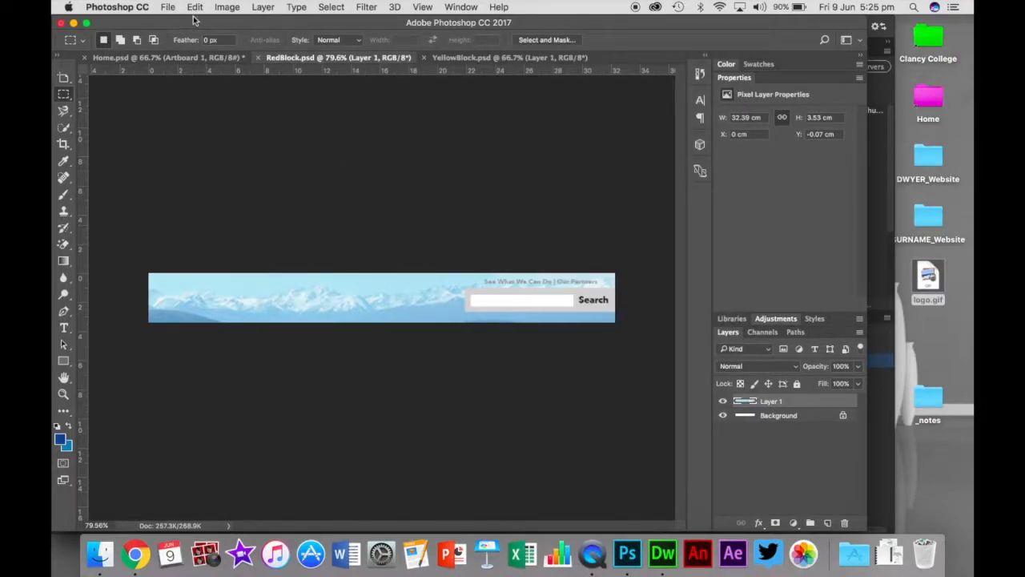
{"action": "left_click", "coordinate": [167, 7]}
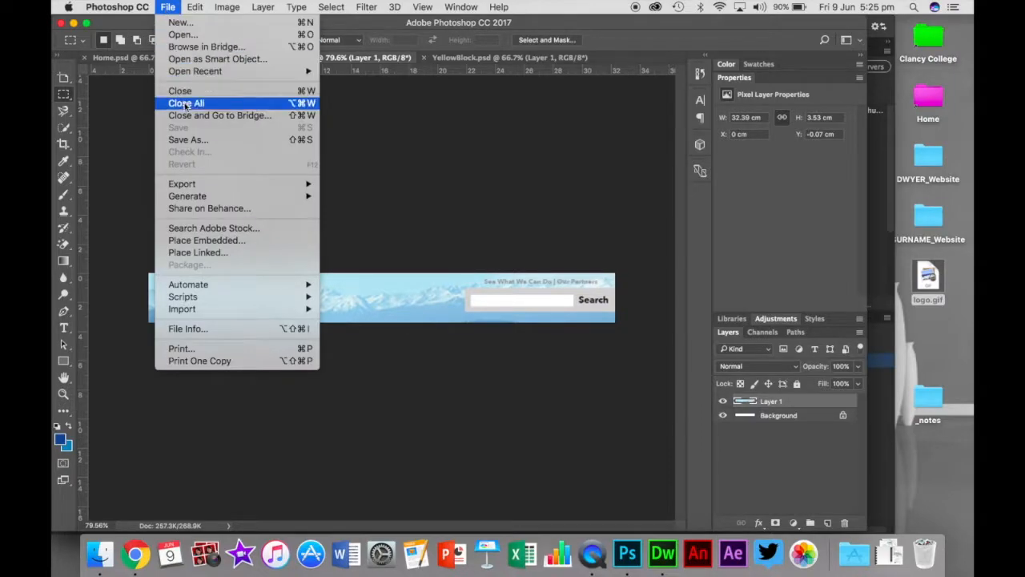
{"action": "left_click", "coordinate": [490, 240]}
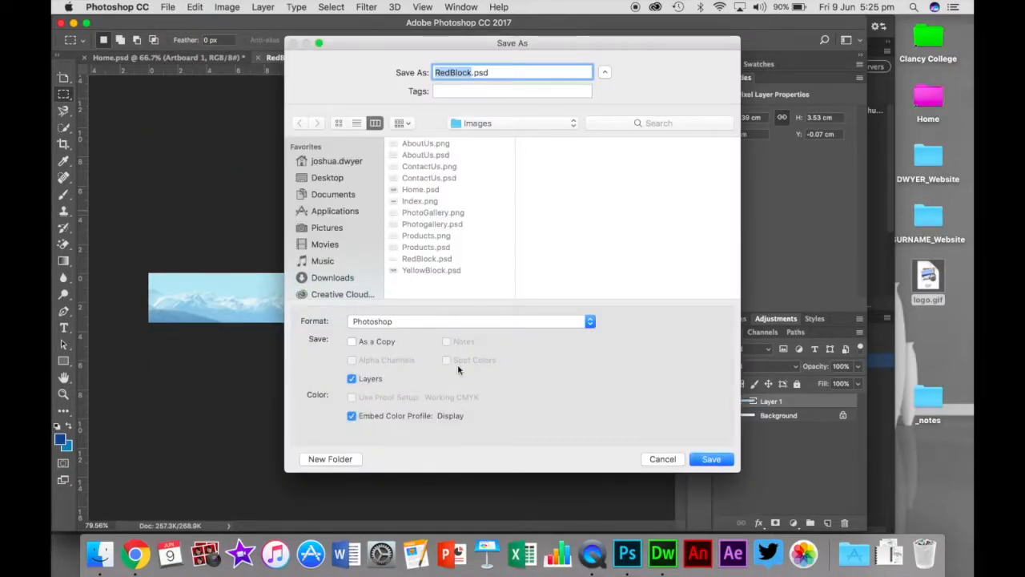
{"action": "left_click", "coordinate": [430, 323]}
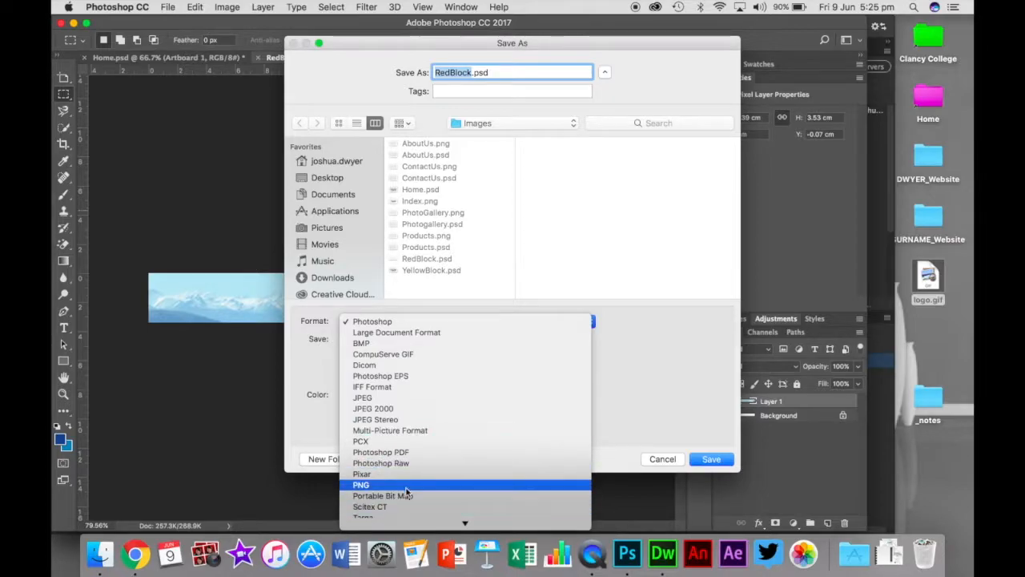
{"action": "left_click", "coordinate": [423, 484]}
{"action": "left_click", "coordinate": [709, 458]}
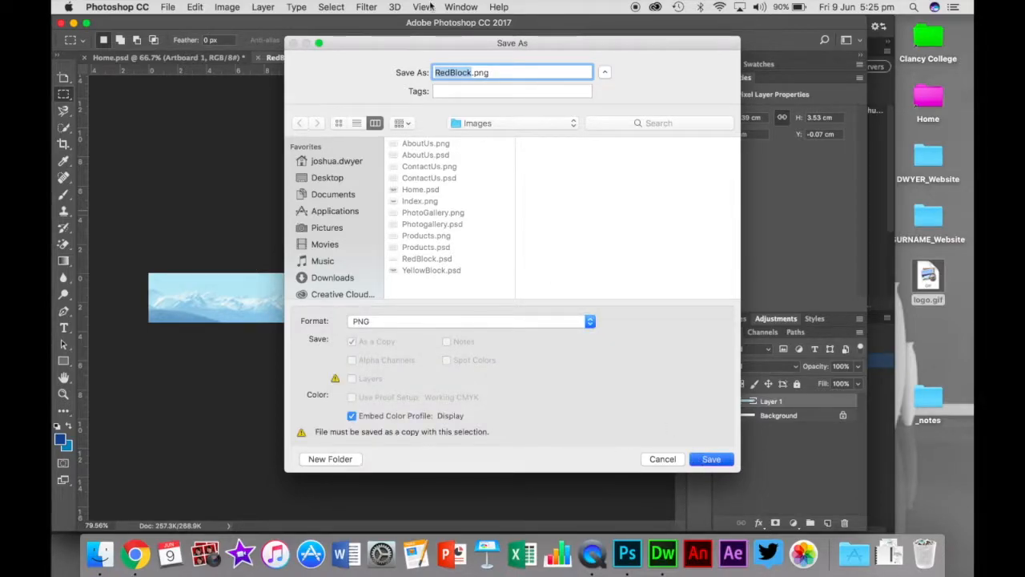
{"action": "key", "text": "Return"}
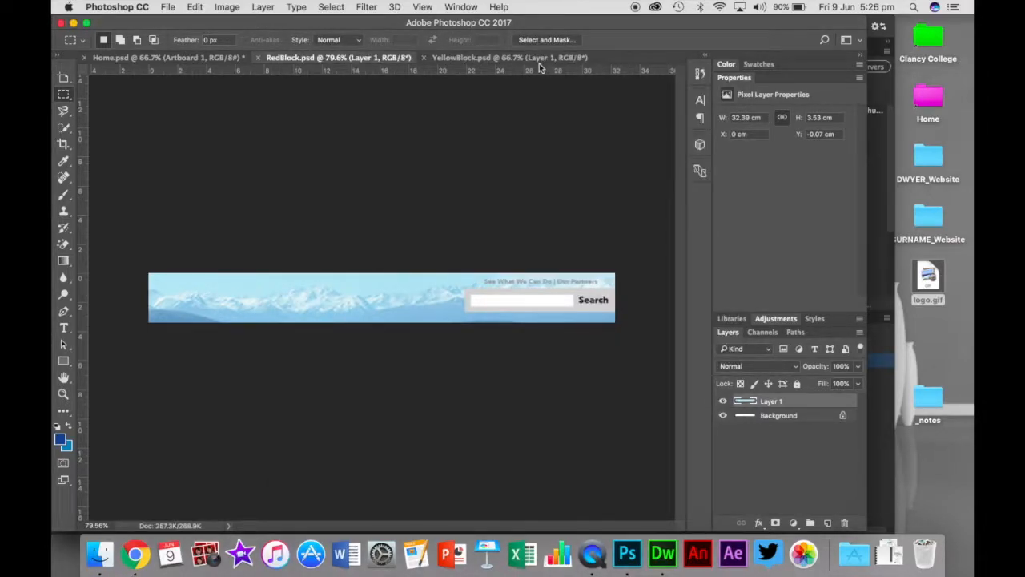
Step: Save a PNG copy of YellowBlock in the Images folder with Smallest / Slow compression and no interlacing
{"action": "left_click", "coordinate": [539, 59]}
{"action": "left_click", "coordinate": [167, 6]}
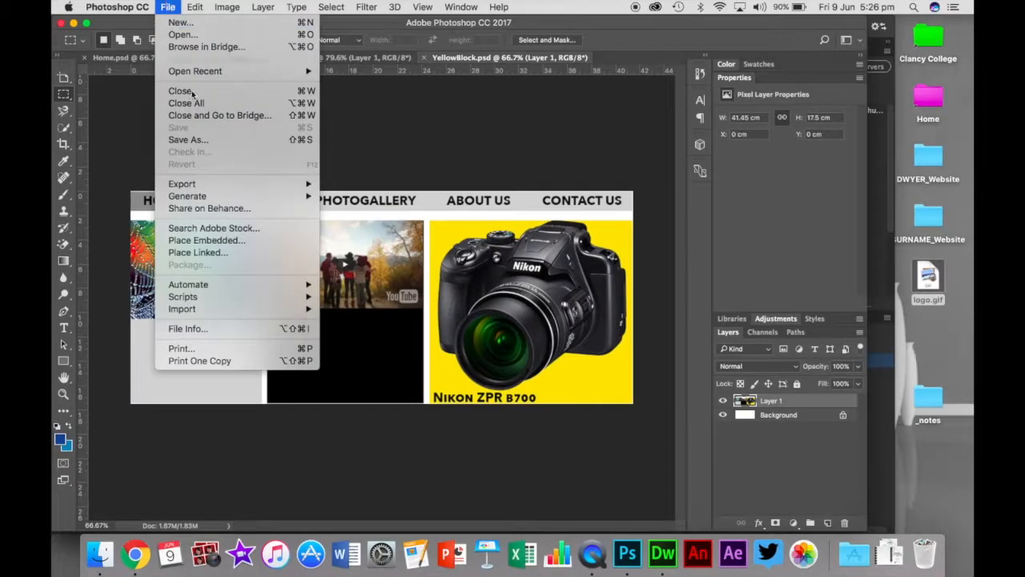
{"action": "left_click", "coordinate": [185, 137]}
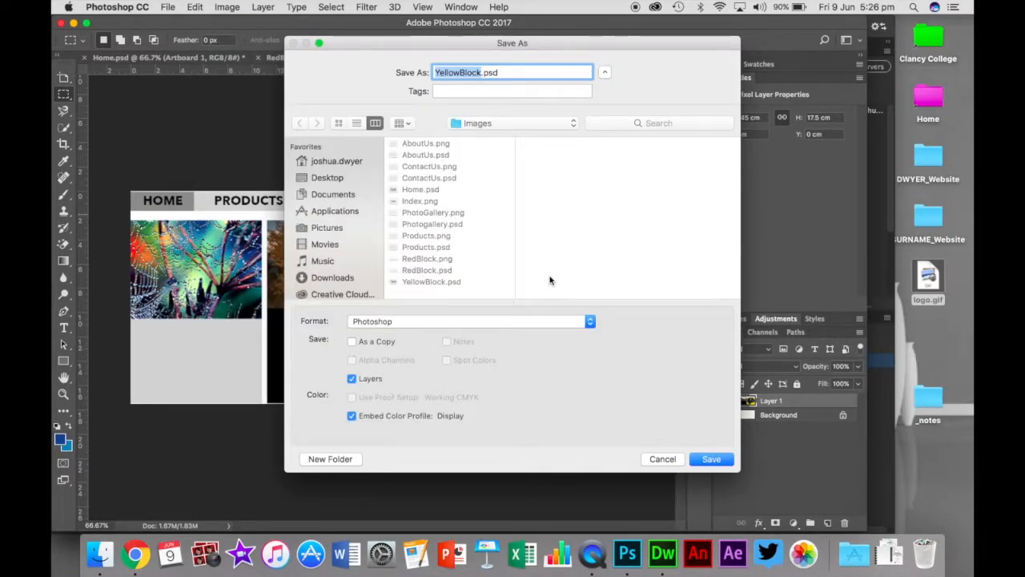
{"action": "left_click", "coordinate": [516, 323]}
{"action": "left_click", "coordinate": [361, 443]}
{"action": "left_click", "coordinate": [711, 459]}
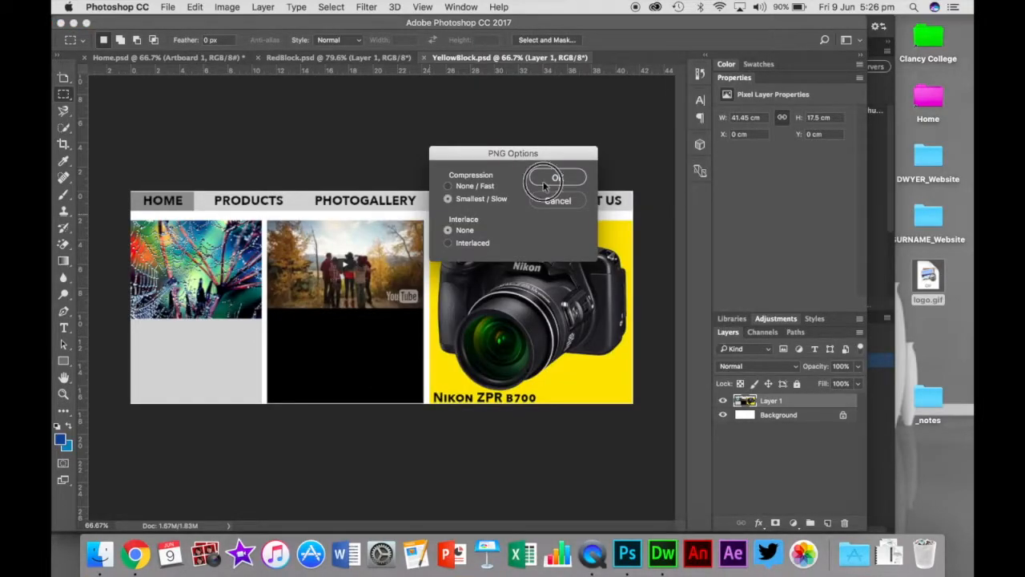
{"action": "left_click", "coordinate": [557, 177]}
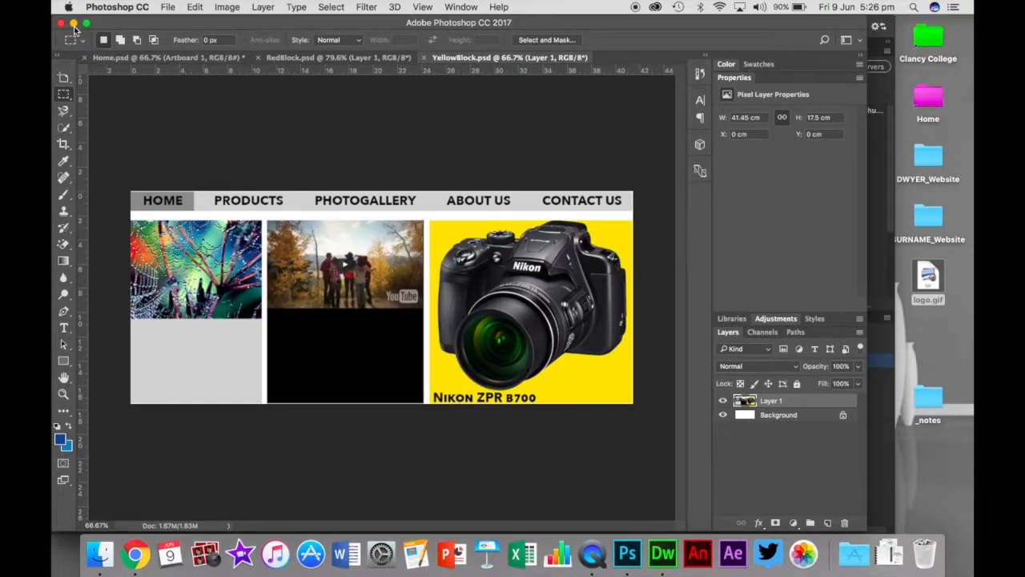
Step: Switch to Dreamweaver and create a new HTML5 document titled IndexAnimate with no framework
{"action": "left_click", "coordinate": [74, 23]}
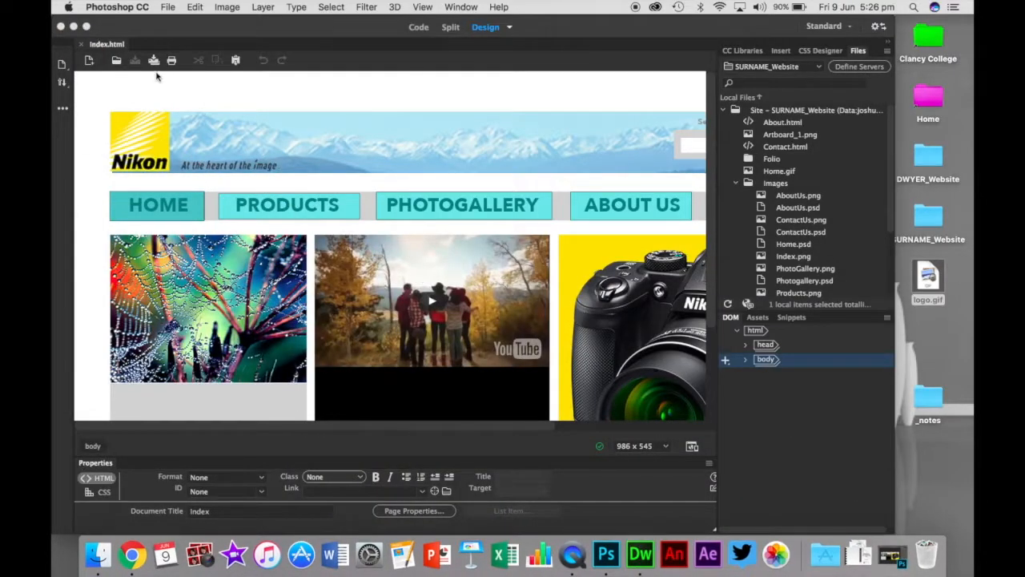
{"action": "left_click", "coordinate": [160, 32]}
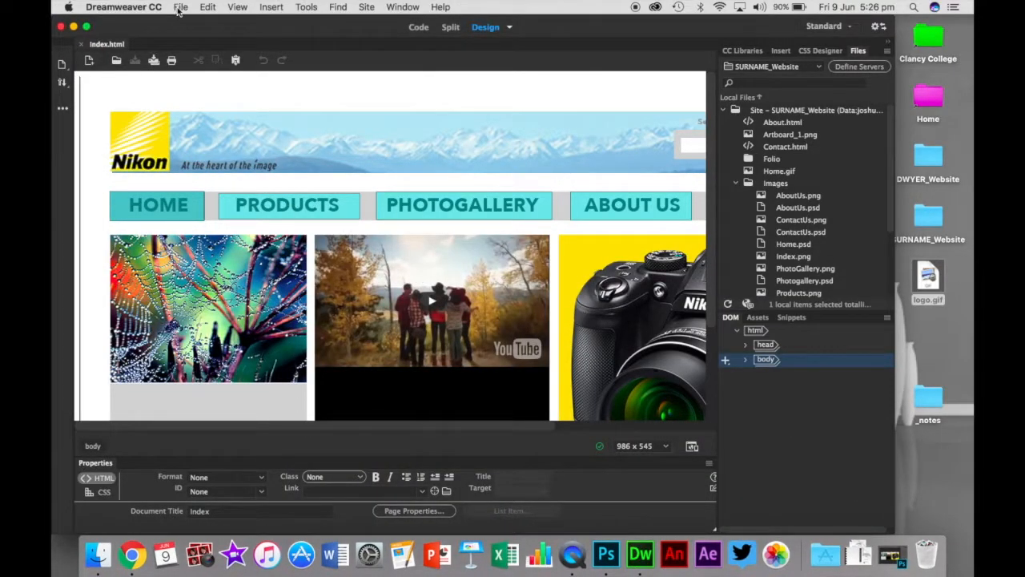
{"action": "left_click", "coordinate": [181, 7]}
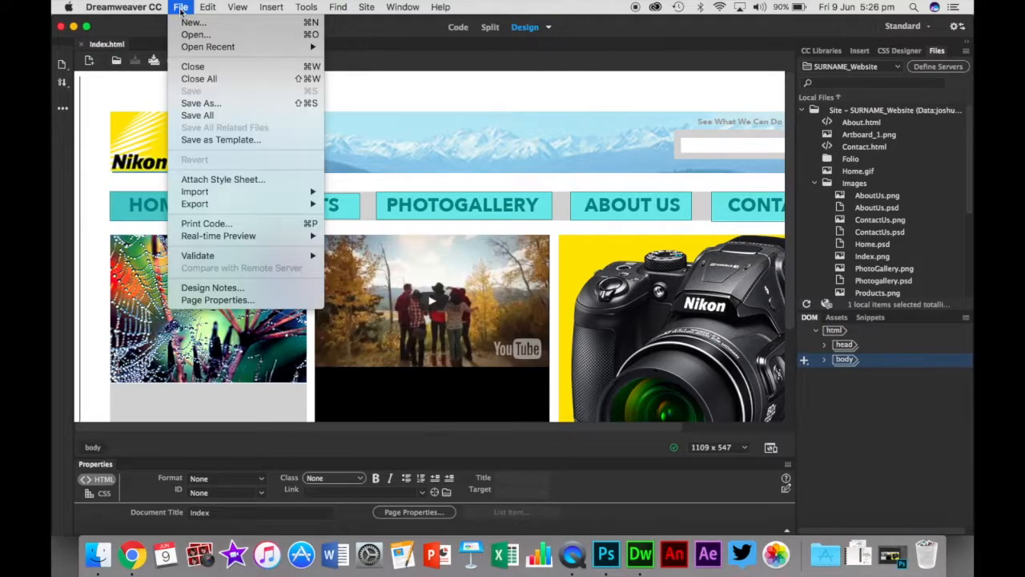
{"action": "left_click", "coordinate": [192, 22]}
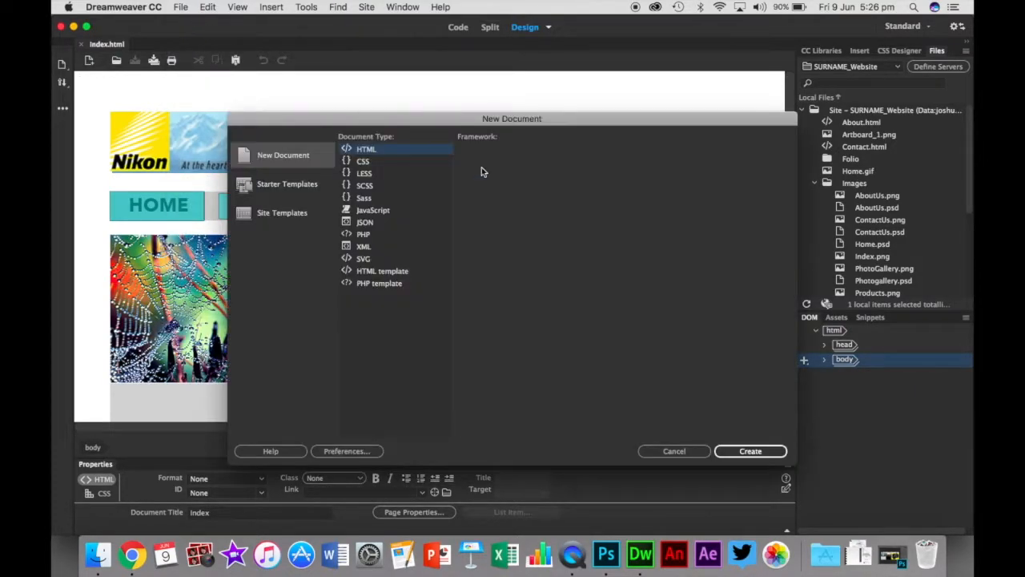
{"action": "left_click", "coordinate": [365, 151]}
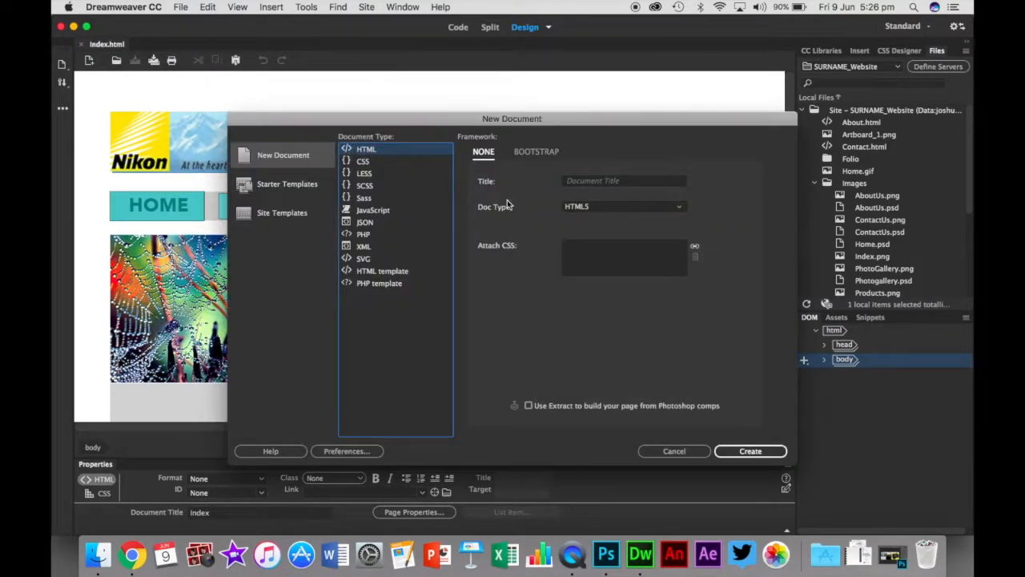
{"action": "left_click", "coordinate": [592, 181]}
{"action": "type", "text": "Indi"}
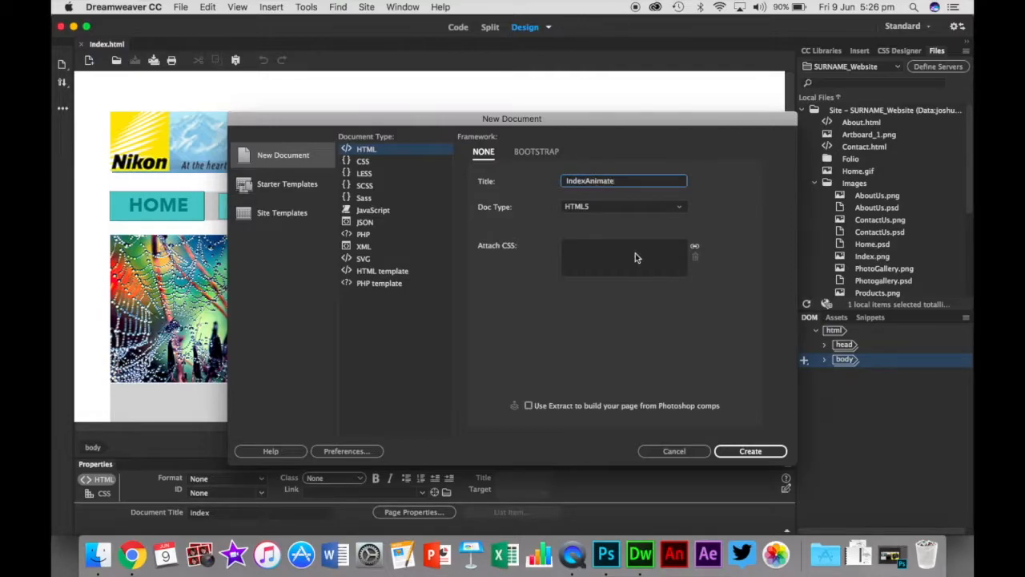
{"action": "left_click", "coordinate": [746, 453]}
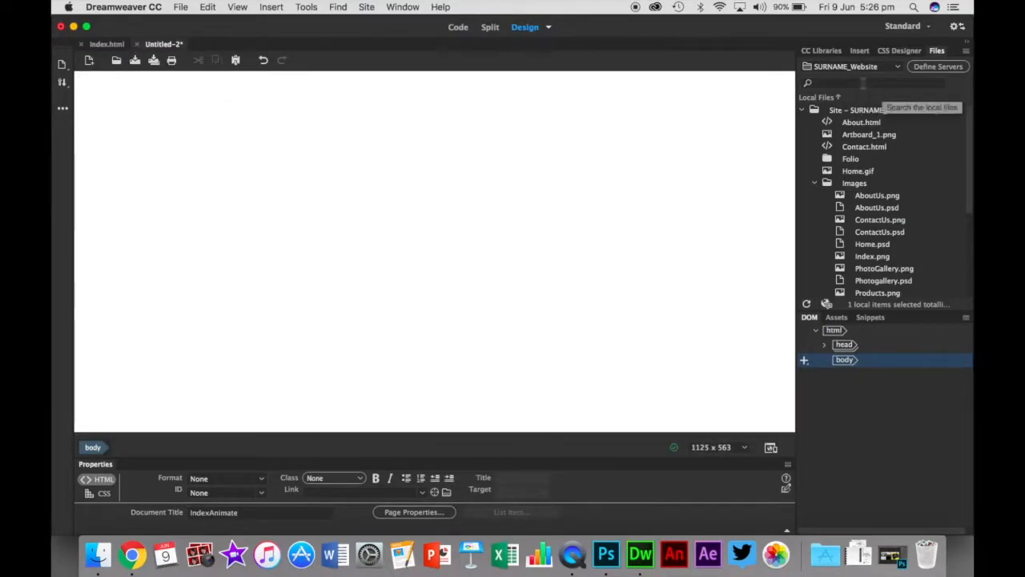
Step: Insert logo.gif from the site's files into the blank page, accepting a file:// path for the unsaved document
{"action": "left_click", "coordinate": [895, 52]}
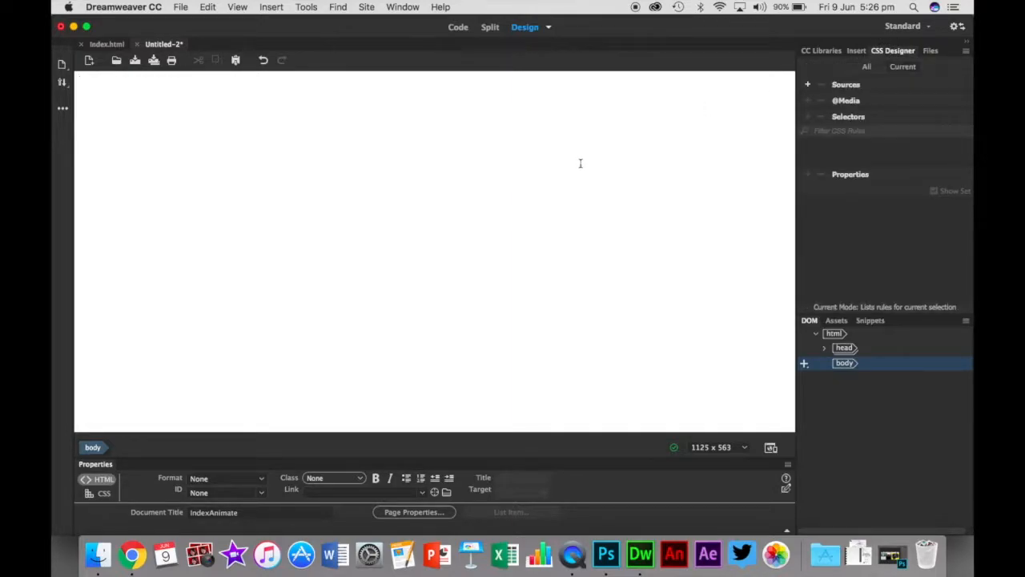
{"action": "left_click", "coordinate": [529, 30]}
{"action": "left_click", "coordinate": [855, 52]}
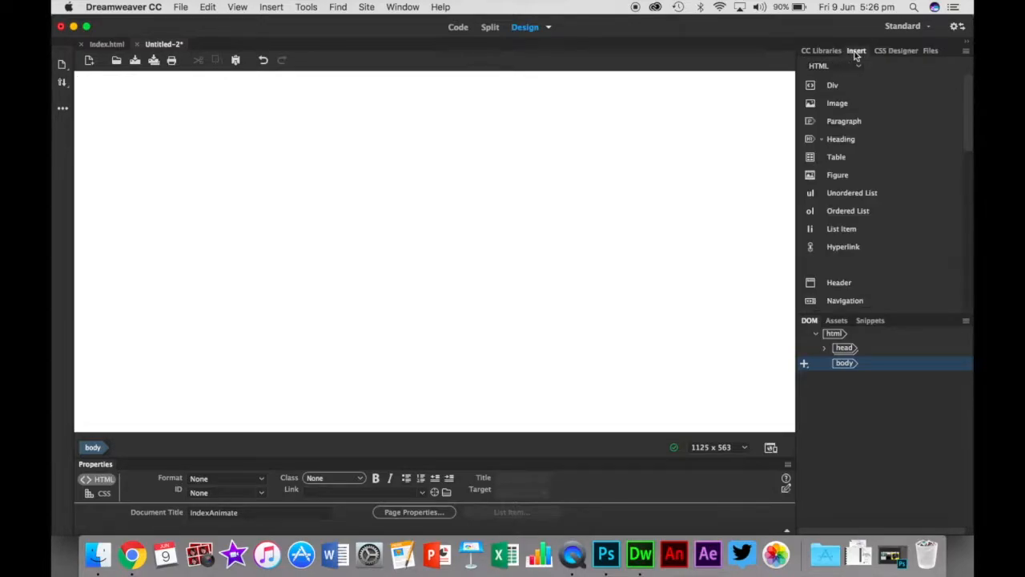
{"action": "left_click", "coordinate": [929, 51]}
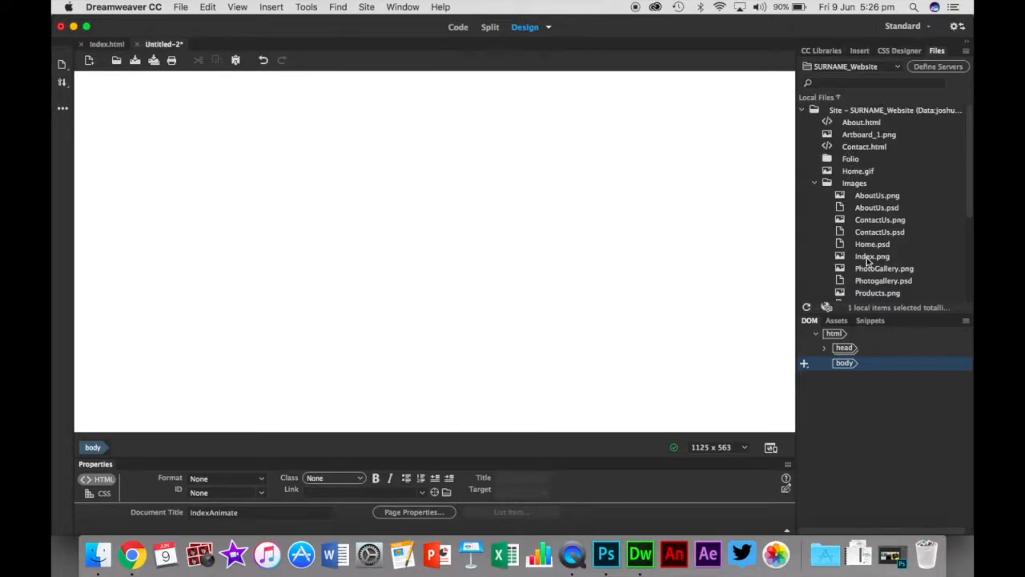
{"action": "scroll", "coordinate": [865, 240], "scroll_direction": "down", "scroll_amount": 5}
{"action": "scroll", "coordinate": [866, 261], "scroll_direction": "down", "scroll_amount": 3}
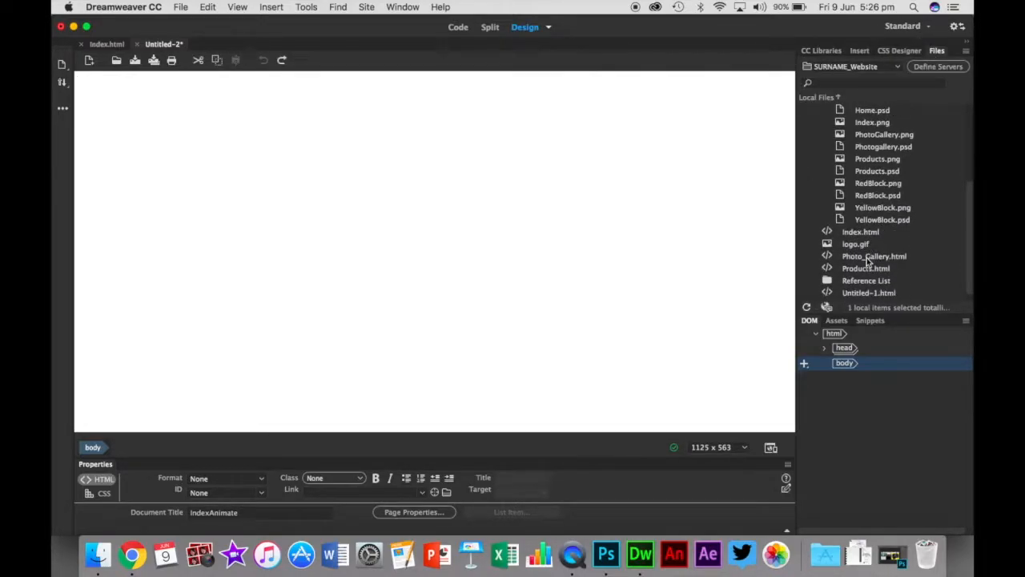
{"action": "left_click_drag", "start_coordinate": [859, 245], "coordinate": [692, 248]}
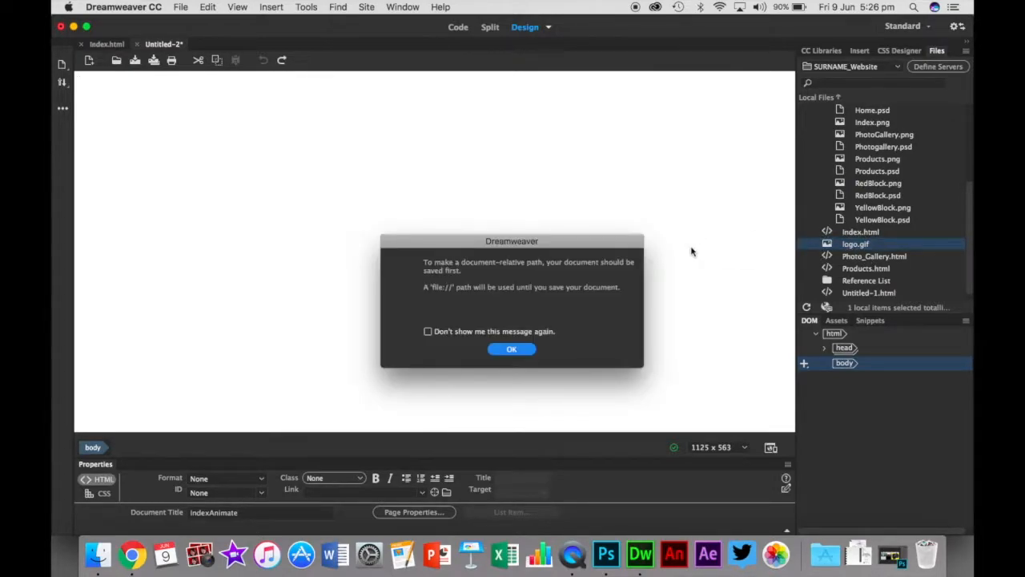
{"action": "left_click", "coordinate": [511, 349]}
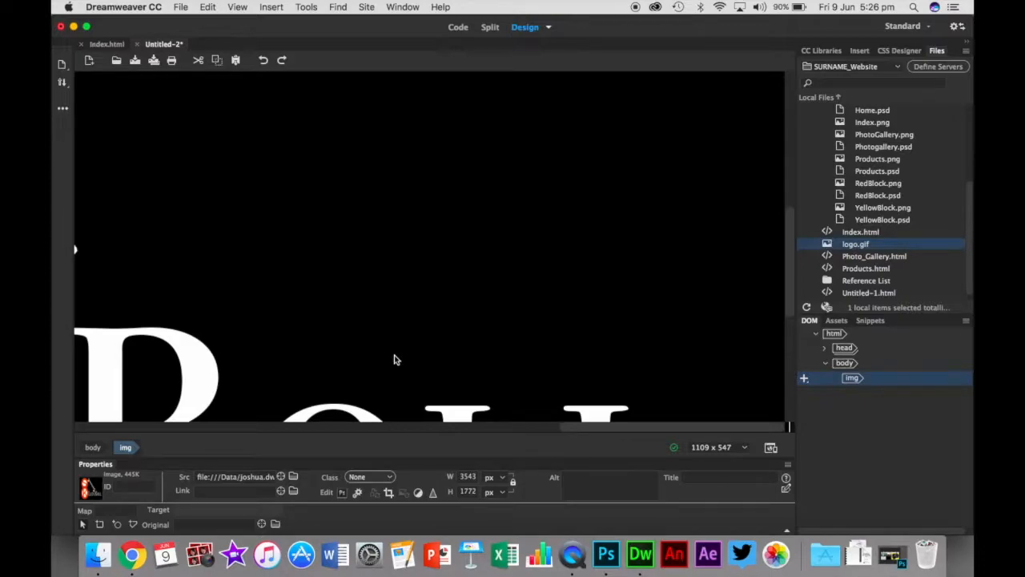
Step: Switch to Photoshop and measure the logo area at the start of the banner in Home.psd with guides shown
{"action": "key", "text": "super+Tab"}
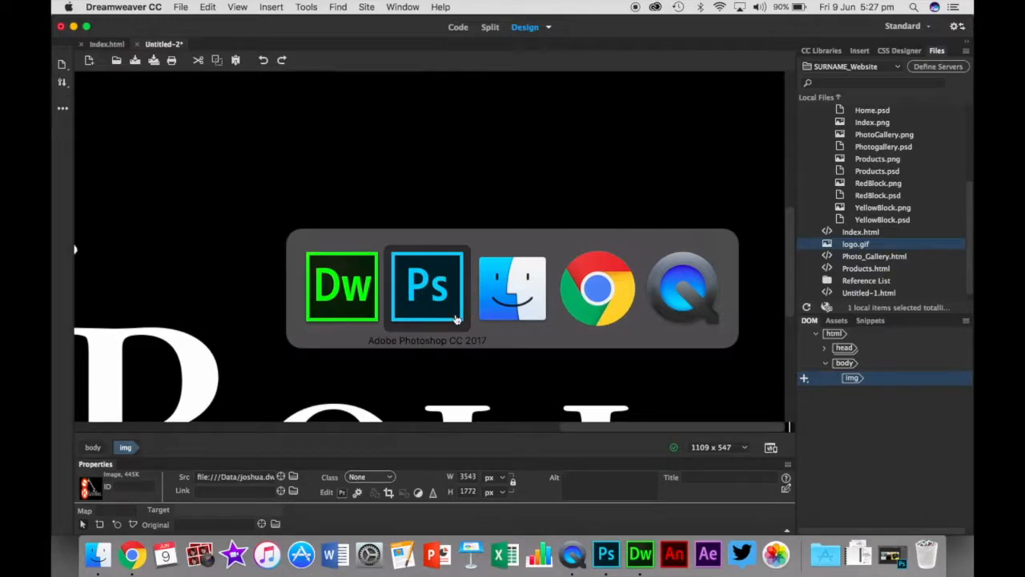
{"action": "left_click", "coordinate": [891, 554]}
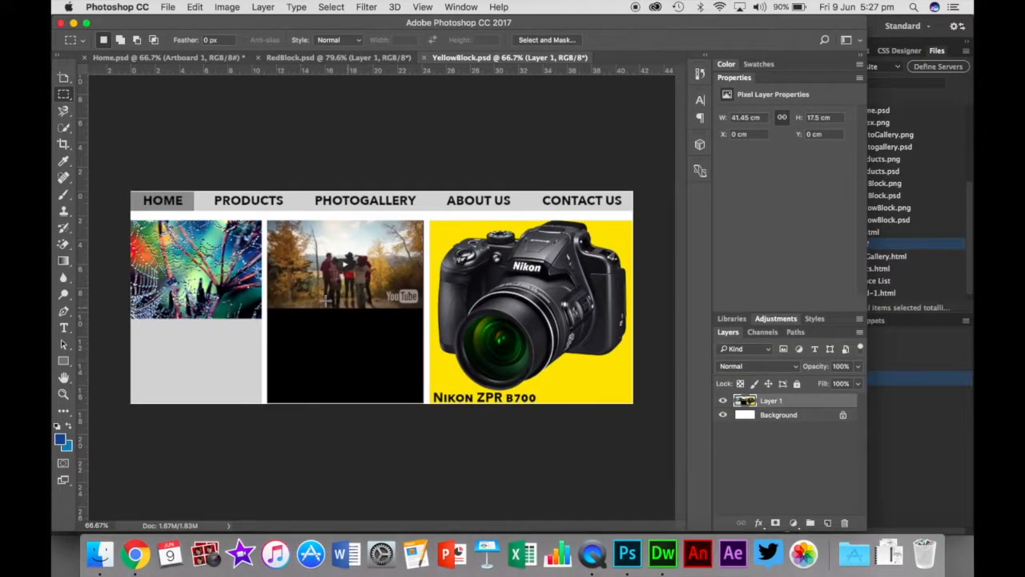
{"action": "left_click", "coordinate": [285, 59]}
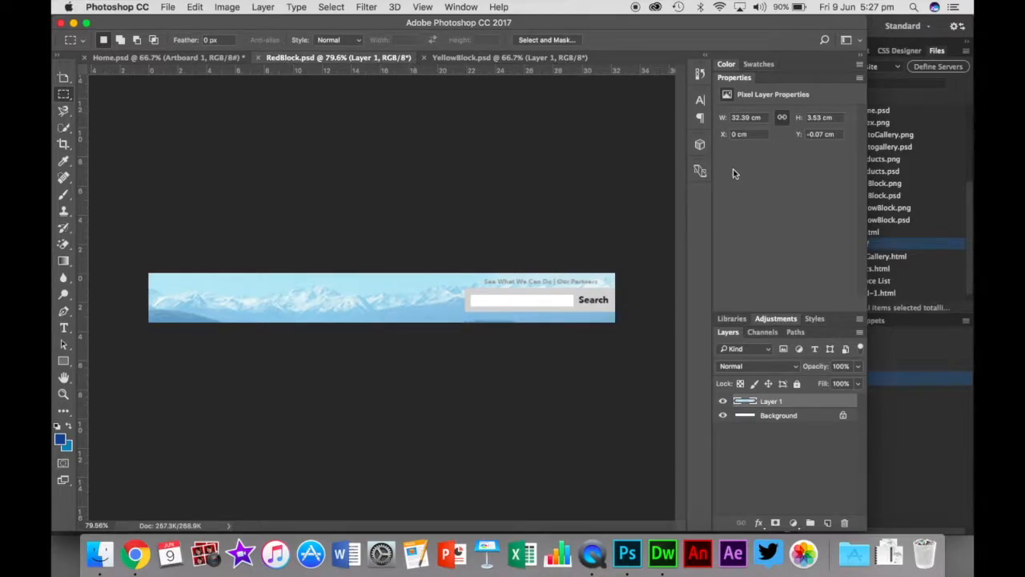
{"action": "left_click", "coordinate": [136, 57]}
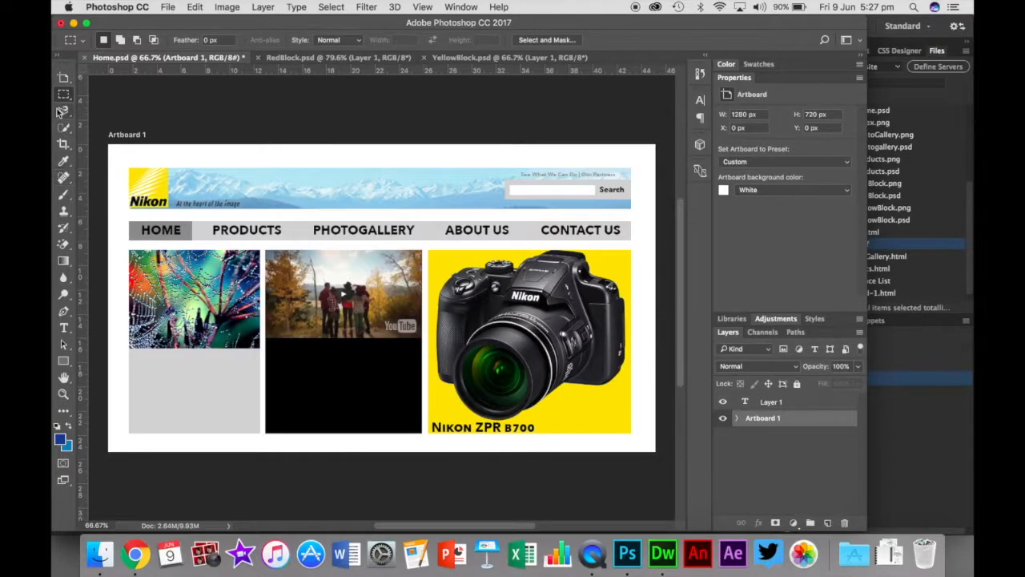
{"action": "key", "text": "super+h"}
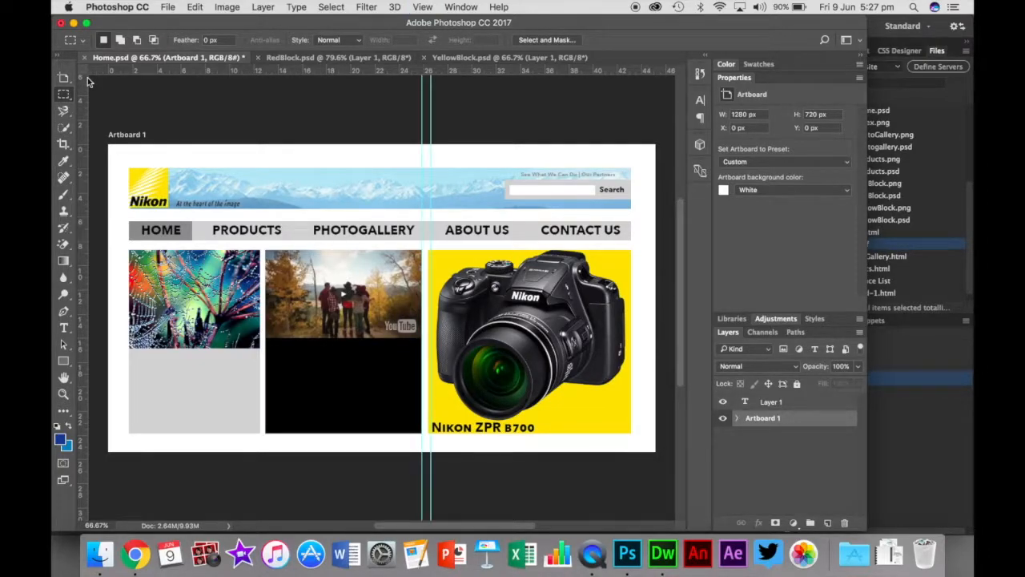
{"action": "key", "text": "super+semicolon"}
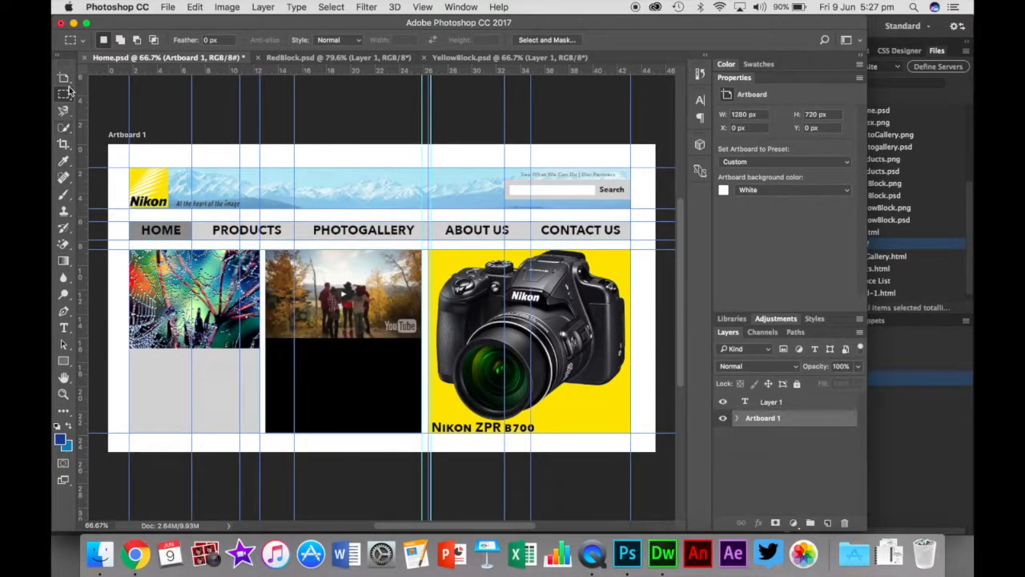
{"action": "left_click_drag", "start_coordinate": [128, 167], "coordinate": [240, 208]}
Step: Switch back to Dreamweaver and resize the inserted logo image to 177 × 96 px
{"action": "key", "text": "super+Tab"}
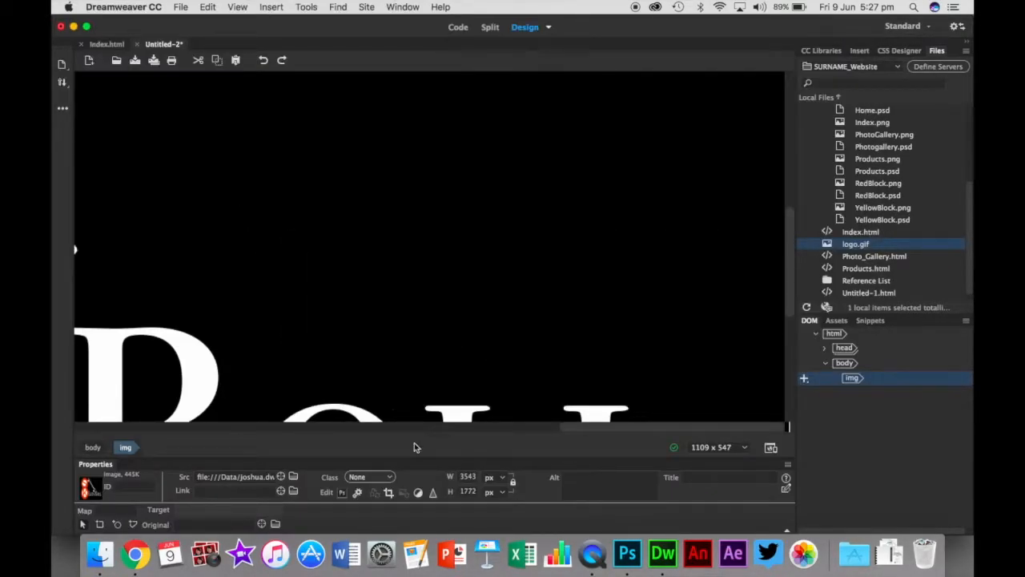
{"action": "double_click", "coordinate": [471, 491]}
{"action": "type", "text": "96"}
{"action": "key", "text": "Return"}
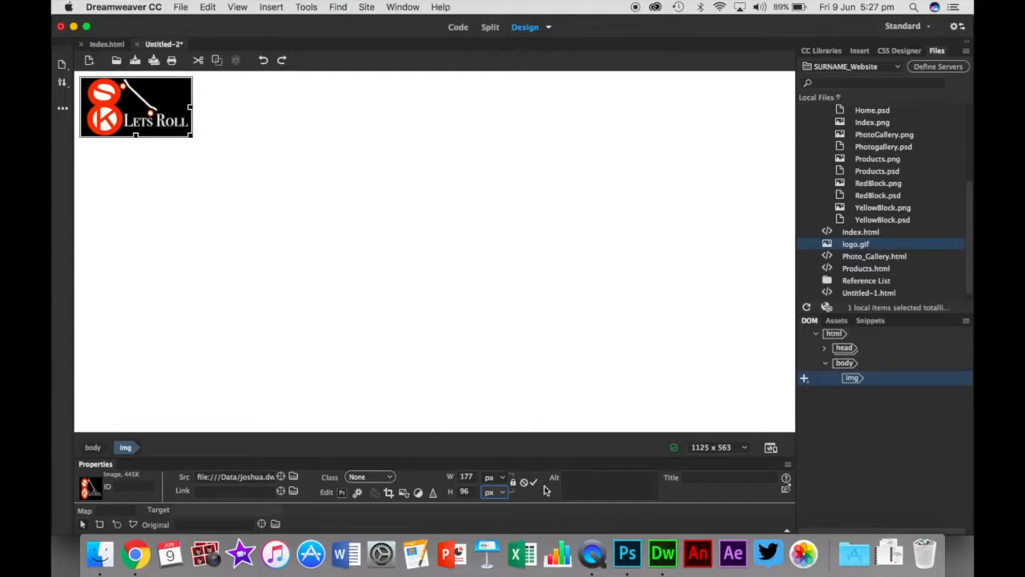
Step: Insert RedBlock.png from the Images folder directly after the logo, accepting the file:// path
{"action": "left_click", "coordinate": [232, 114]}
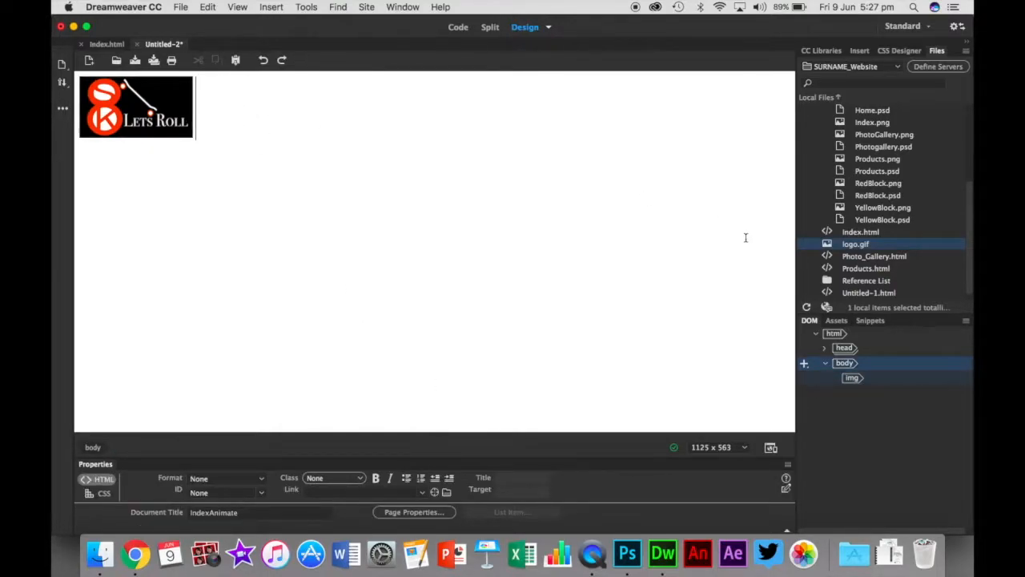
{"action": "left_click", "coordinate": [873, 195]}
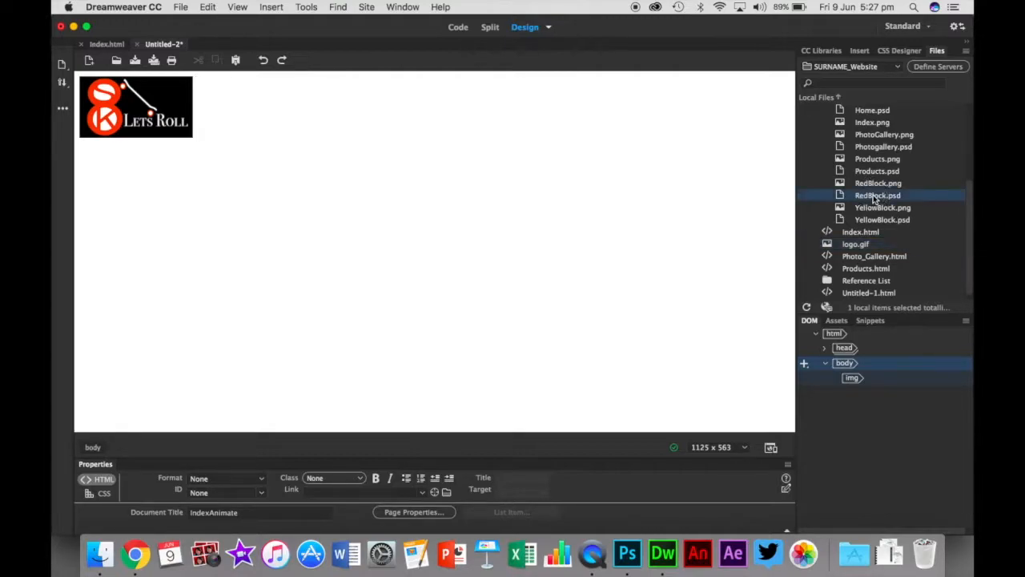
{"action": "left_click", "coordinate": [882, 185]}
{"action": "left_click_drag", "start_coordinate": [884, 189], "coordinate": [549, 135]}
{"action": "left_click", "coordinate": [523, 350]}
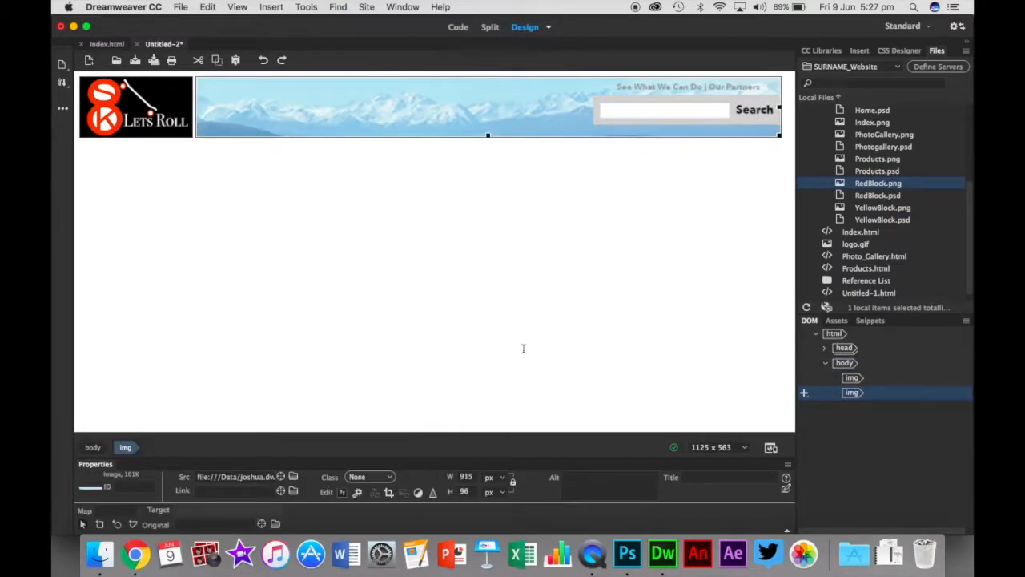
Step: Insert YellowBlock.png from the Images folder below the banner, accepting the file:// path
{"action": "left_click", "coordinate": [708, 255]}
{"action": "key", "text": "Return"}
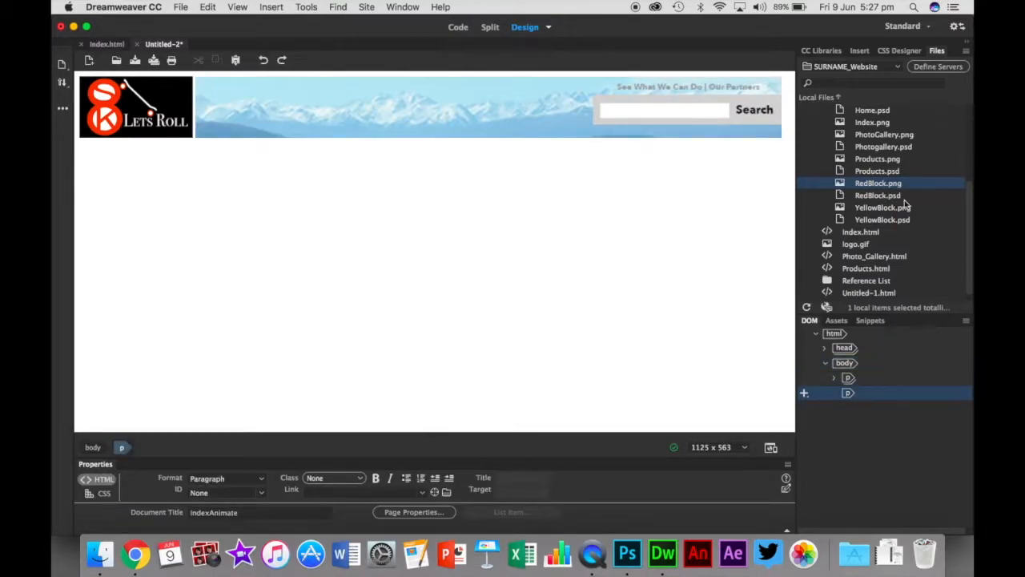
{"action": "key", "text": "BackSpace"}
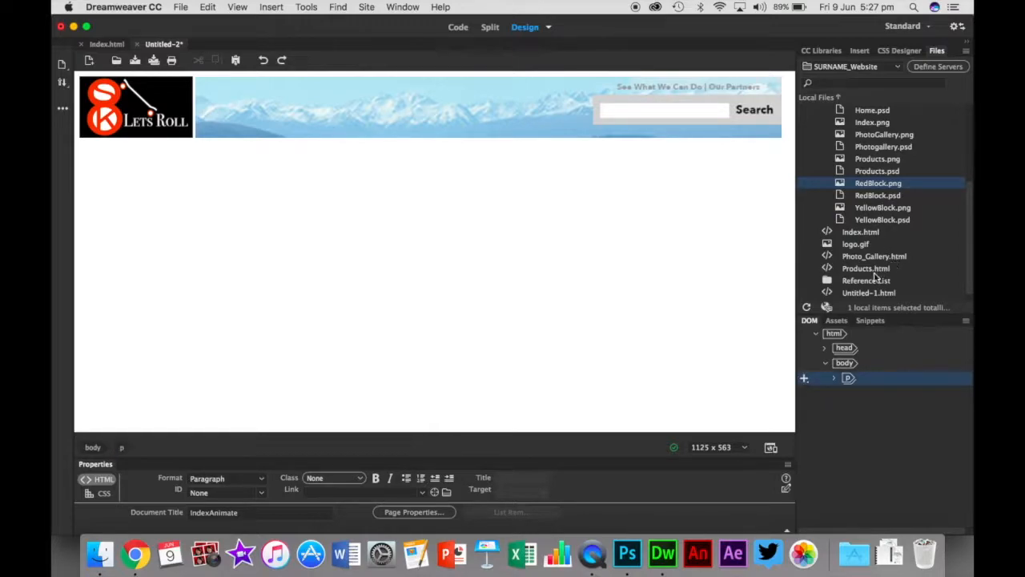
{"action": "left_click", "coordinate": [881, 219]}
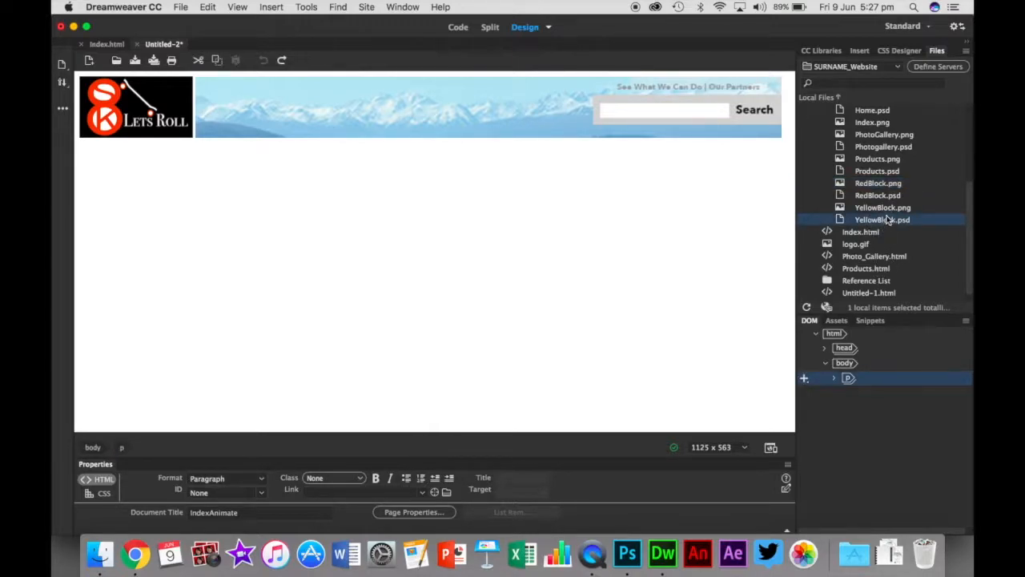
{"action": "left_click_drag", "start_coordinate": [889, 208], "coordinate": [592, 220]}
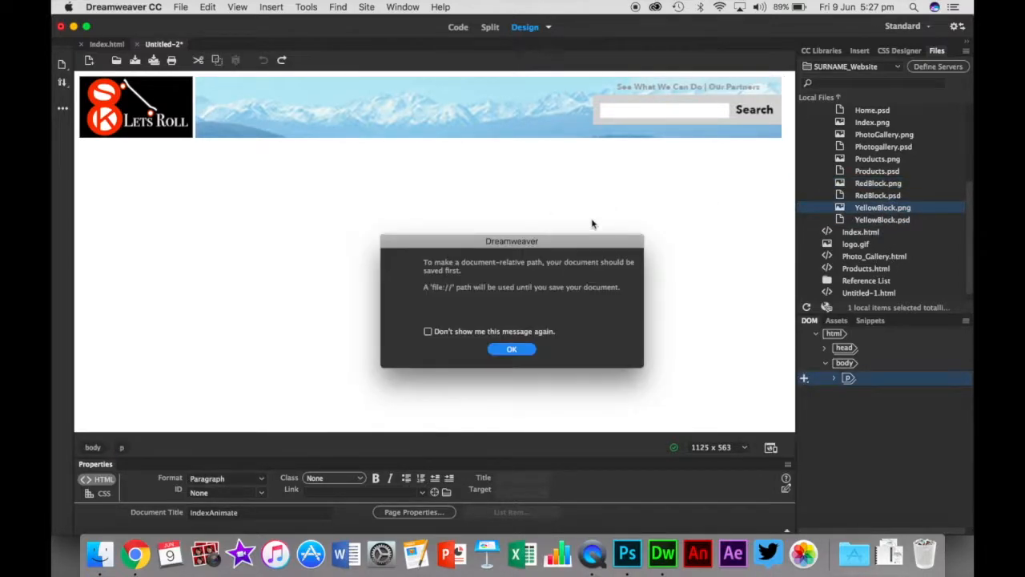
{"action": "left_click", "coordinate": [501, 351]}
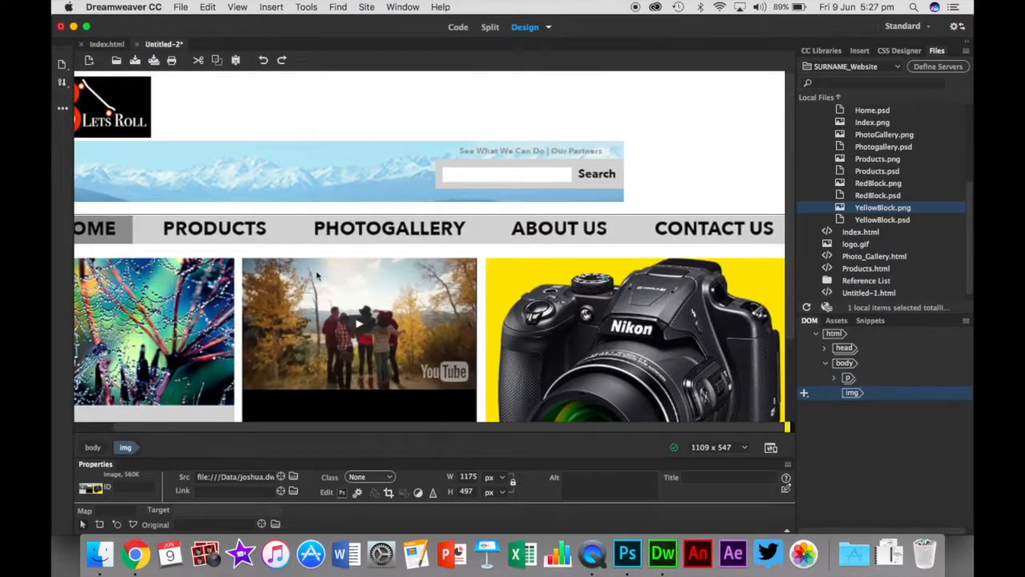
Step: Remove the gaps between the images so the banner sits beside the logo and YellowBlock directly beneath them
{"action": "left_click", "coordinate": [668, 148]}
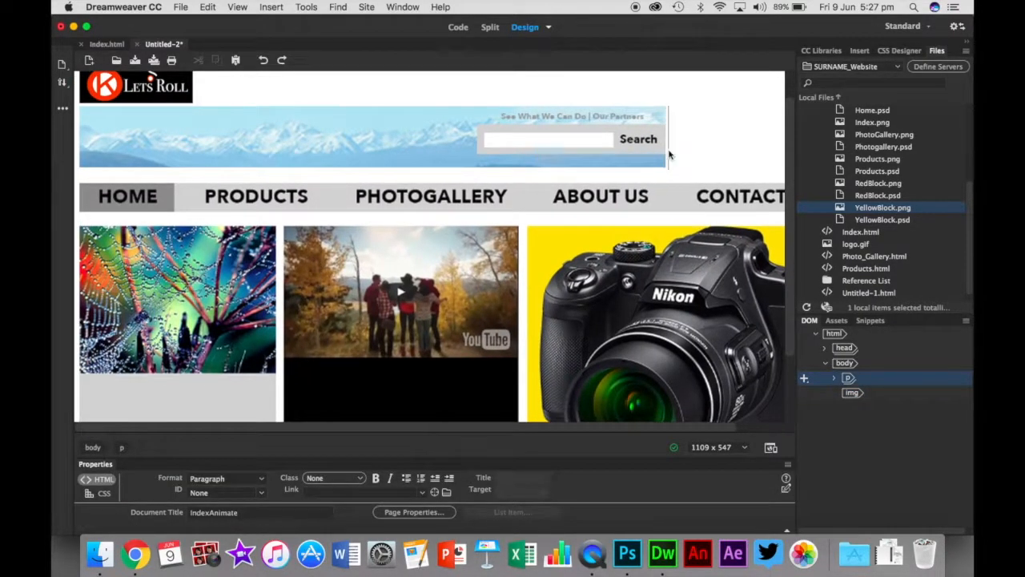
{"action": "key", "text": "super+z"}
{"action": "key", "text": "super+z"}
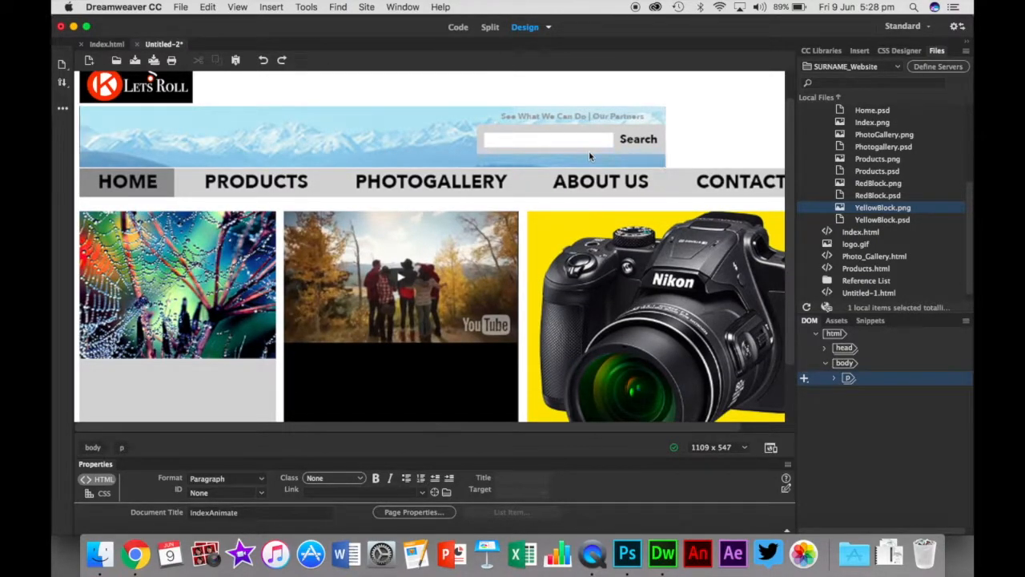
{"action": "key", "text": "super+z"}
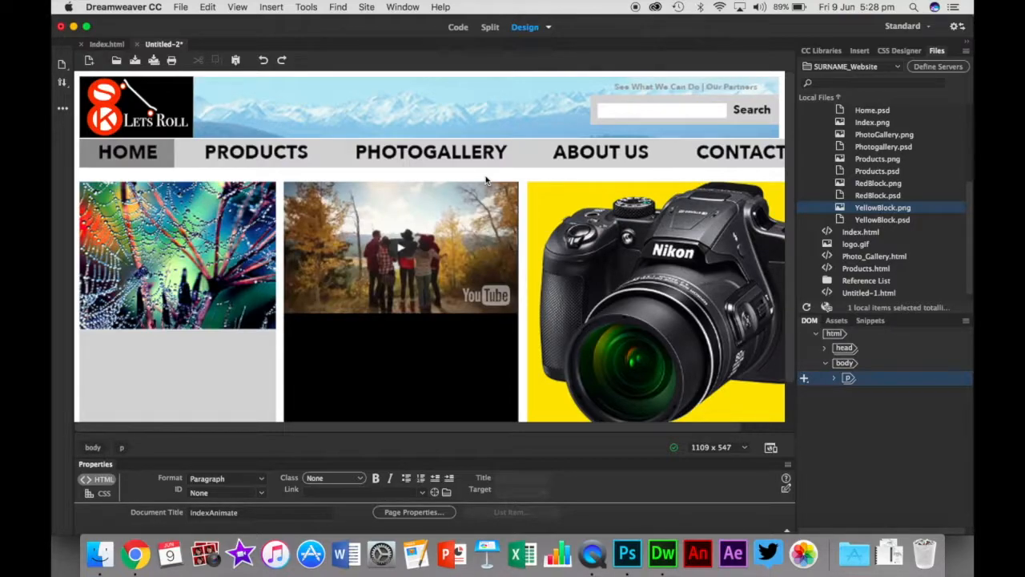
Step: Set the width of logo.gif to 260 in the page's HTML code and return to Design view
{"action": "left_click", "coordinate": [461, 32]}
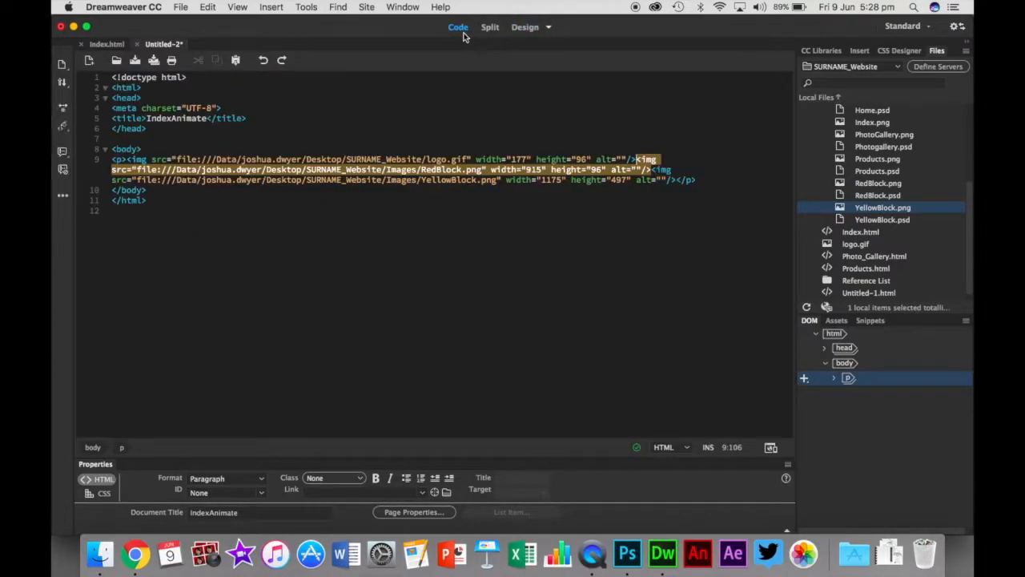
{"action": "left_click", "coordinate": [468, 208]}
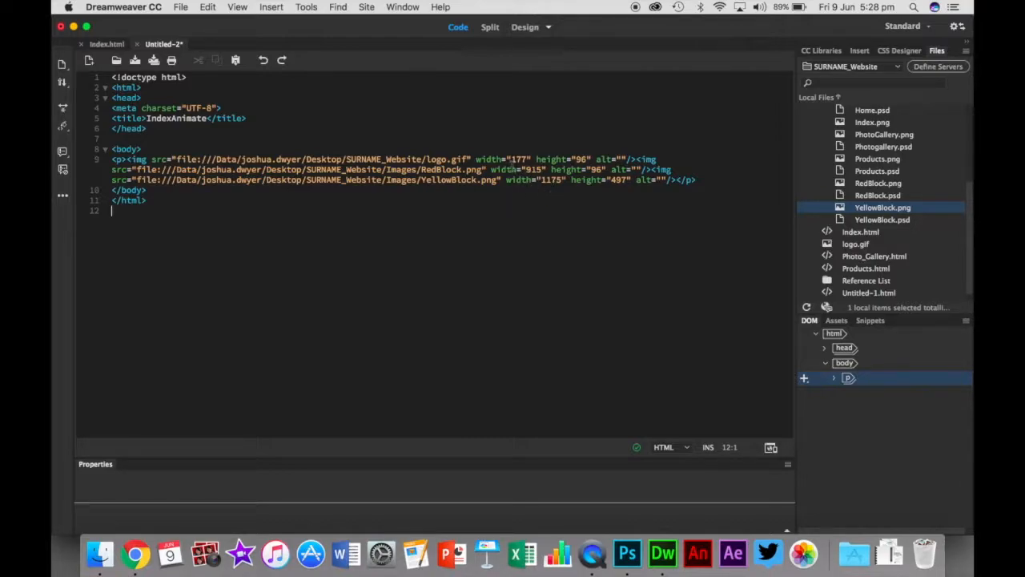
{"action": "double_click", "coordinate": [519, 159]}
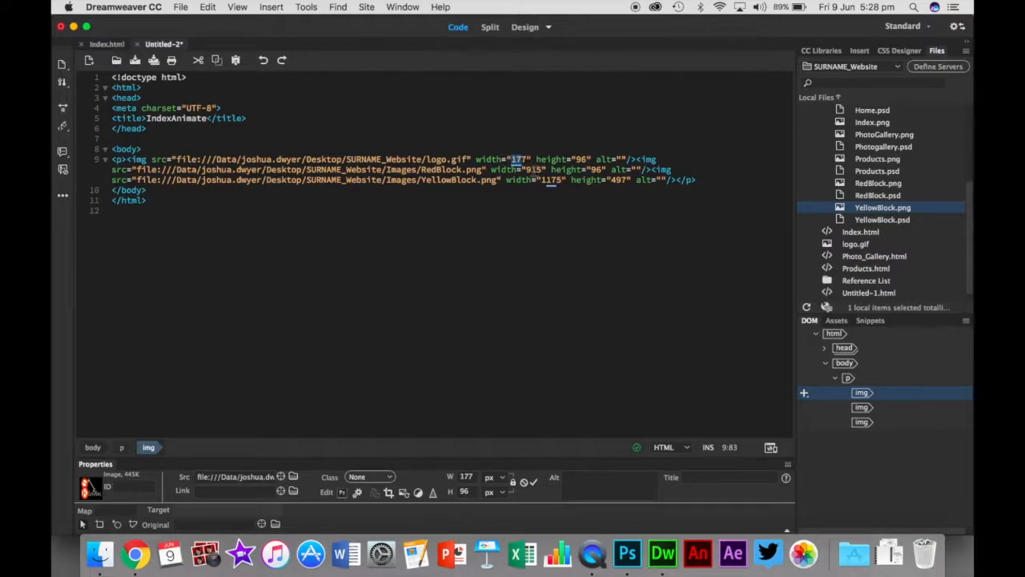
{"action": "double_click", "coordinate": [535, 170]}
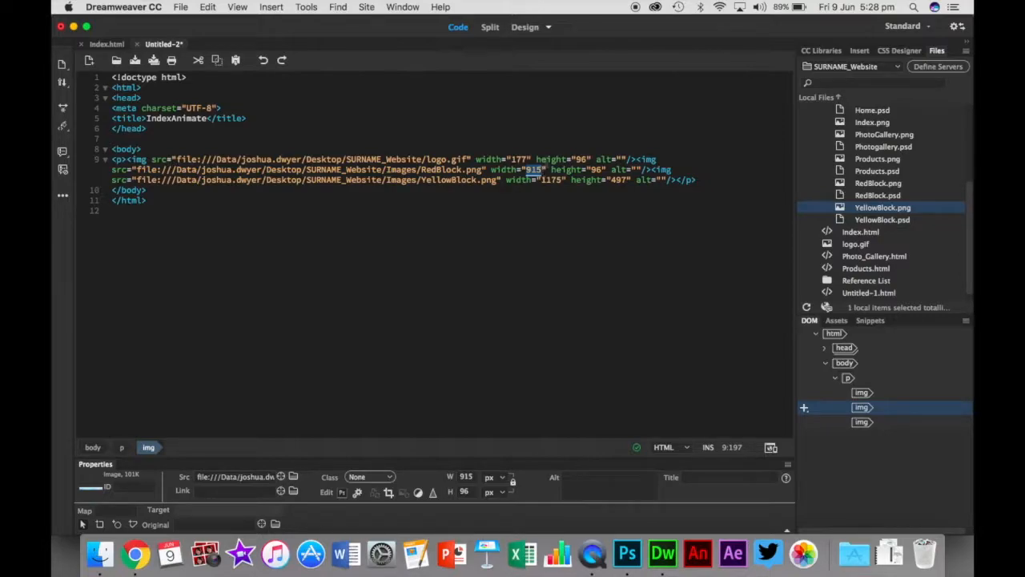
{"action": "left_click", "coordinate": [514, 159]}
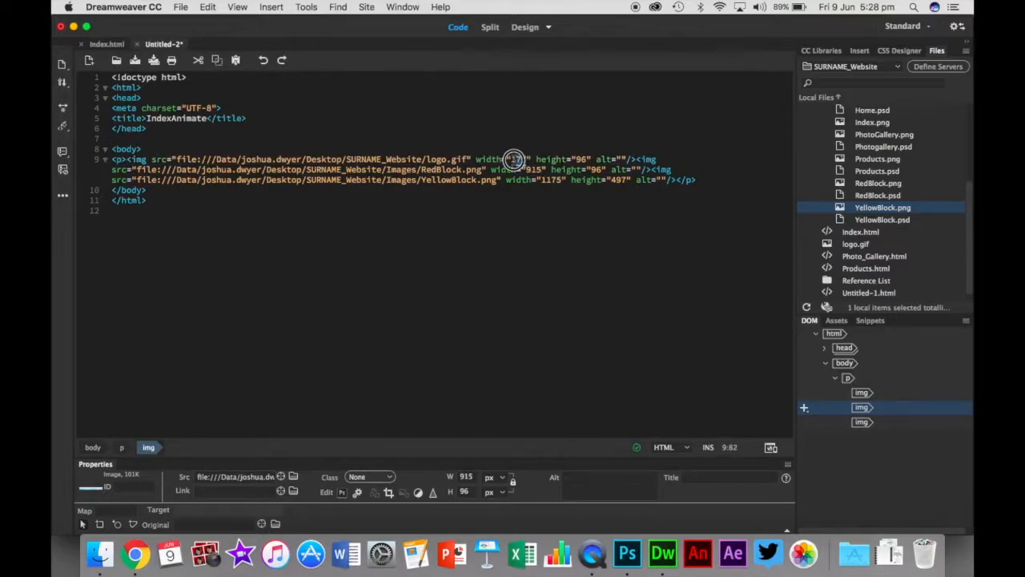
{"action": "double_click", "coordinate": [514, 159]}
{"action": "type", "text": "260"}
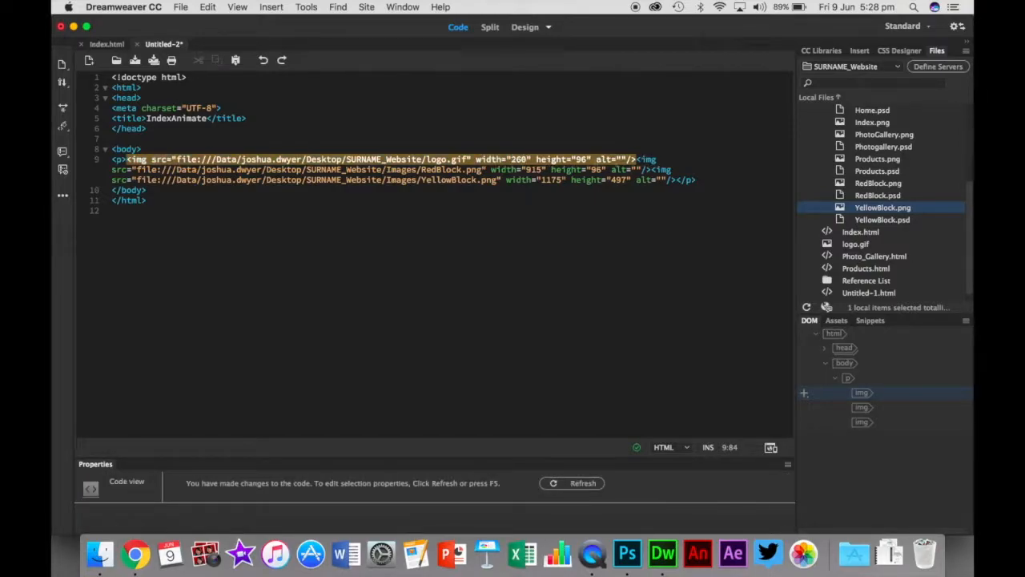
{"action": "left_click", "coordinate": [530, 29]}
{"action": "left_click", "coordinate": [376, 163]}
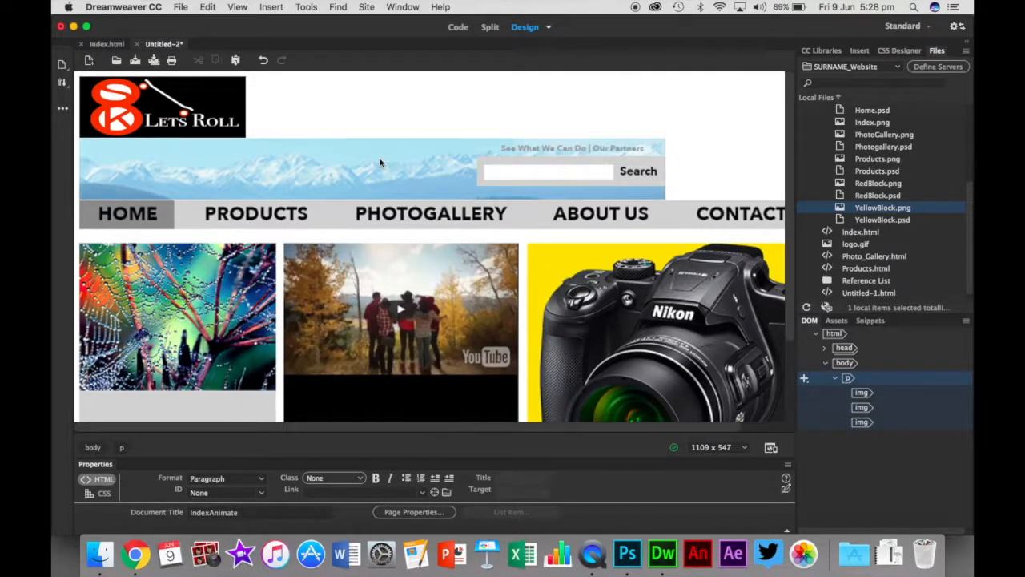
{"action": "key", "text": "super+z"}
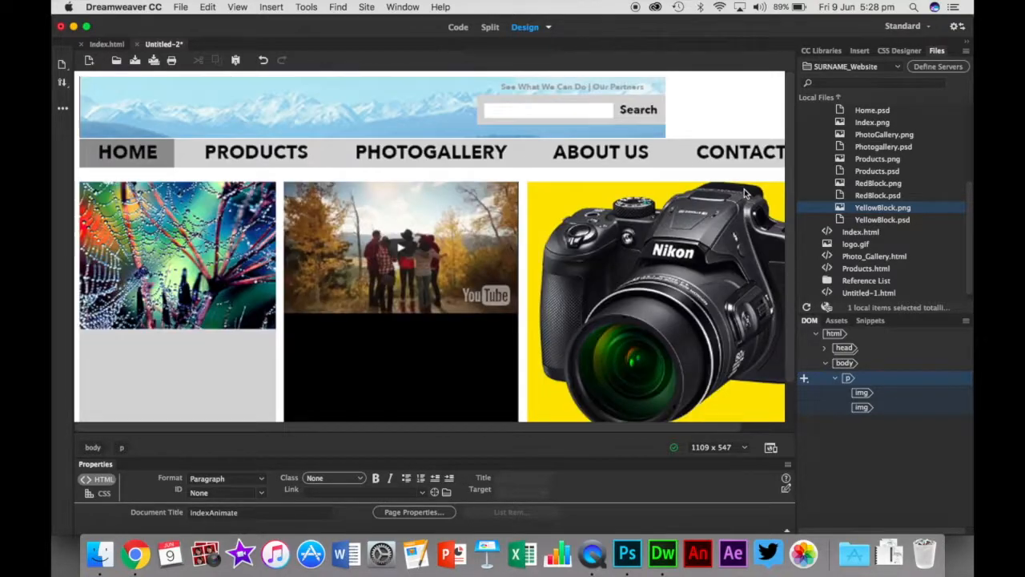
{"action": "key", "text": "super+y"}
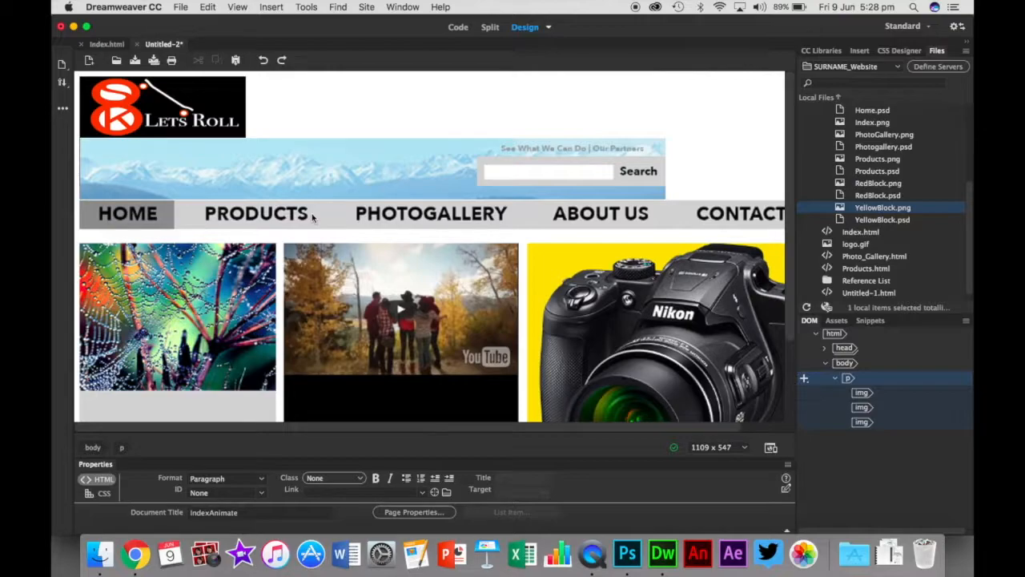
Step: Save the page as IndexAnimate.html in the SURNAME_Website folder
{"action": "key", "text": "super+s"}
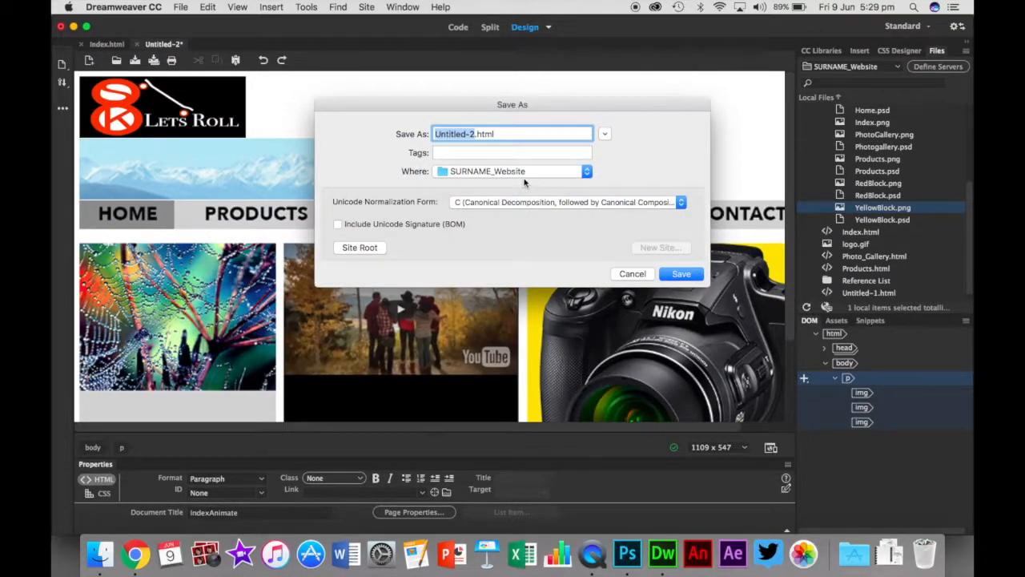
{"action": "type", "text": "IndexAnima"}
{"action": "left_click", "coordinate": [681, 274]}
Step: Switch to Finder, open IndexAnimate.html from the Desktop's SURNAME_Website folder in Chrome, and take the browser window out of full screen
{"action": "key", "text": "super+Tab"}
{"action": "key", "text": "super+Tab"}
{"action": "left_click", "coordinate": [100, 553]}
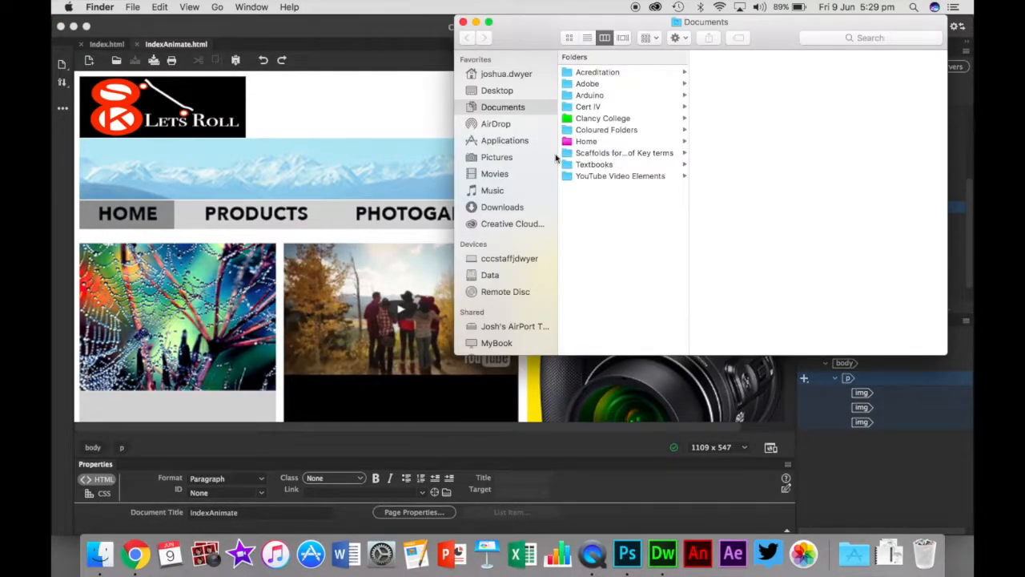
{"action": "left_click", "coordinate": [497, 90]}
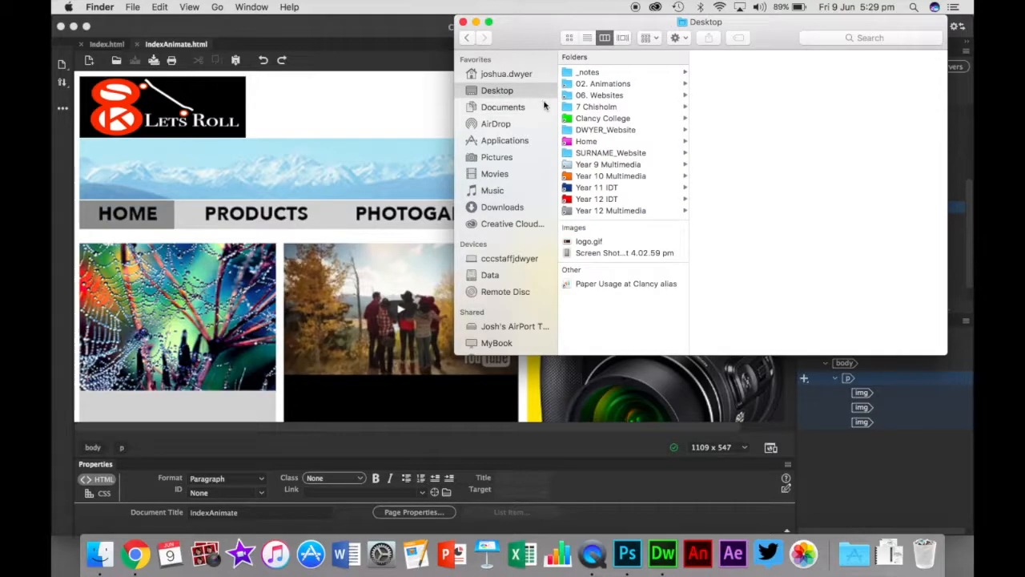
{"action": "left_click", "coordinate": [608, 153]}
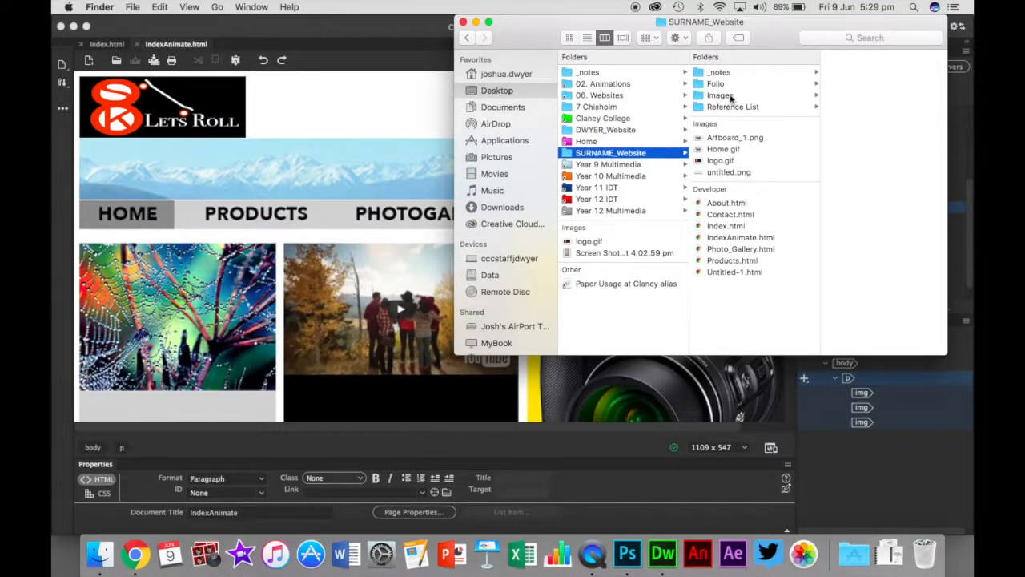
{"action": "double_click", "coordinate": [729, 238]}
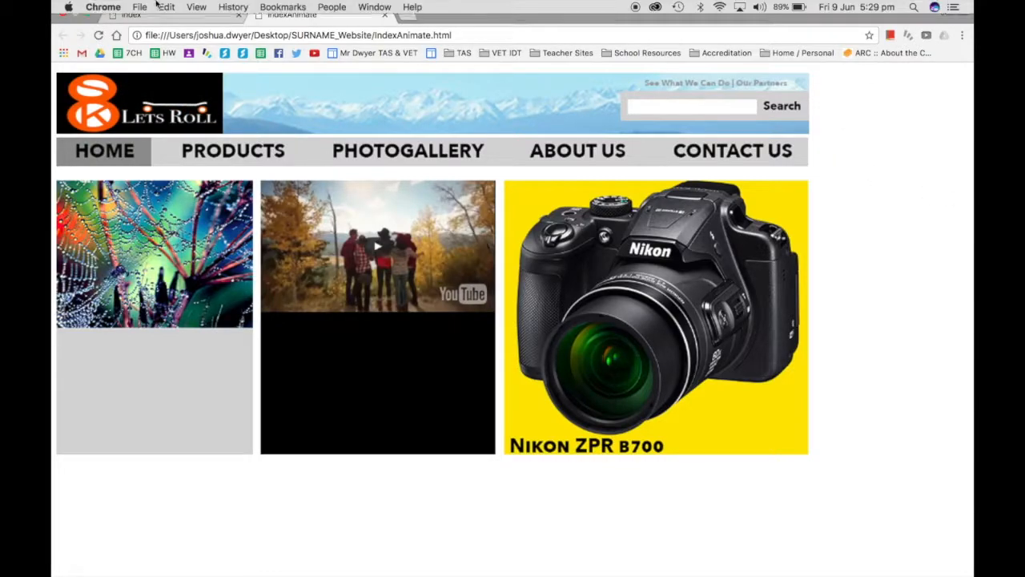
{"action": "left_click", "coordinate": [90, 32]}
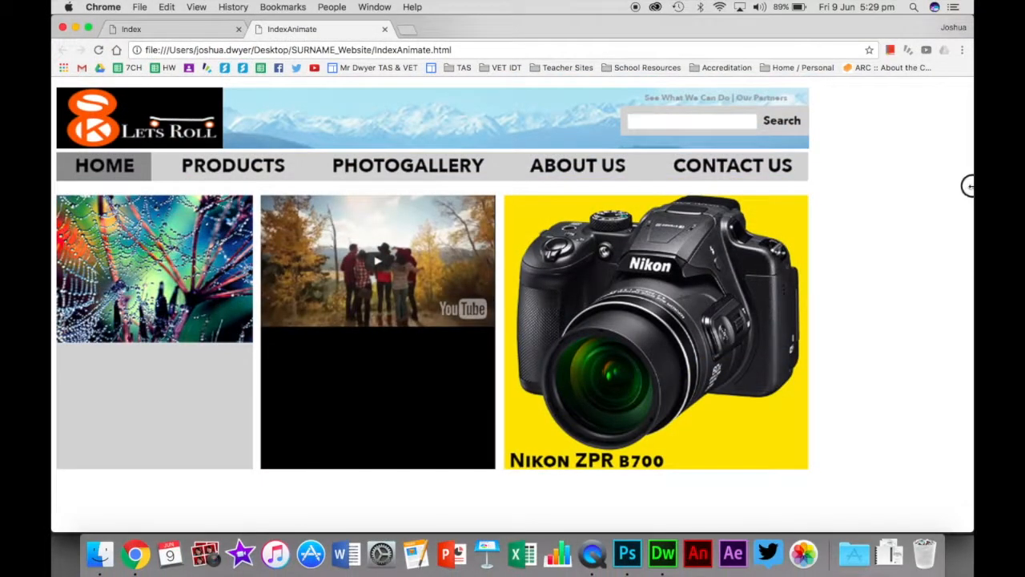
Step: Examine how the page's image layout holds up at reduced browser zoom levels, then restore the zoom to 100%
{"action": "left_click_drag", "start_coordinate": [968, 183], "coordinate": [969, 210]}
{"action": "key", "text": "super+minus"}
{"action": "key", "text": "super+minus"}
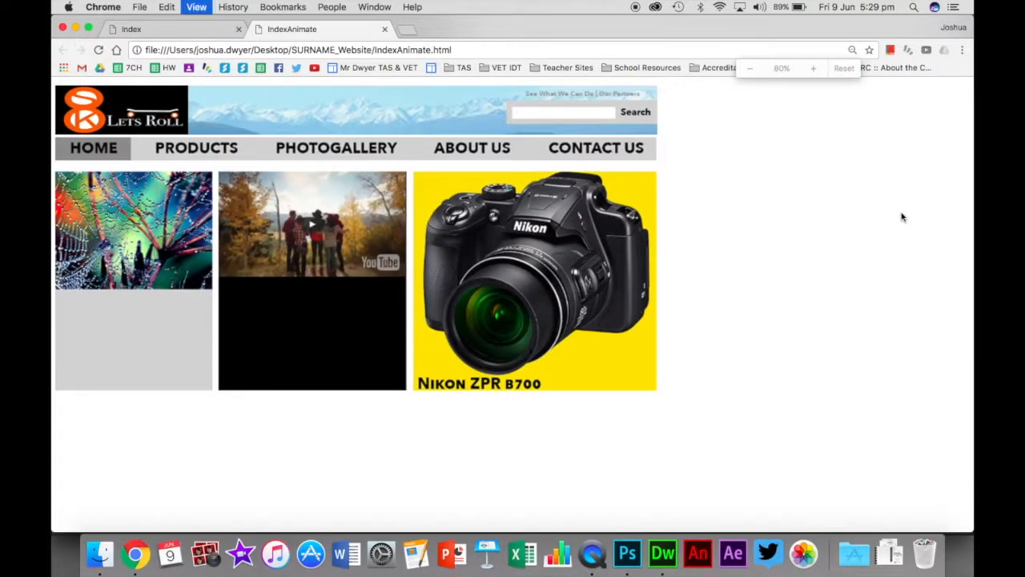
{"action": "key", "text": "super+minus"}
{"action": "key", "text": "super+minus"}
{"action": "key", "text": "super+minus"}
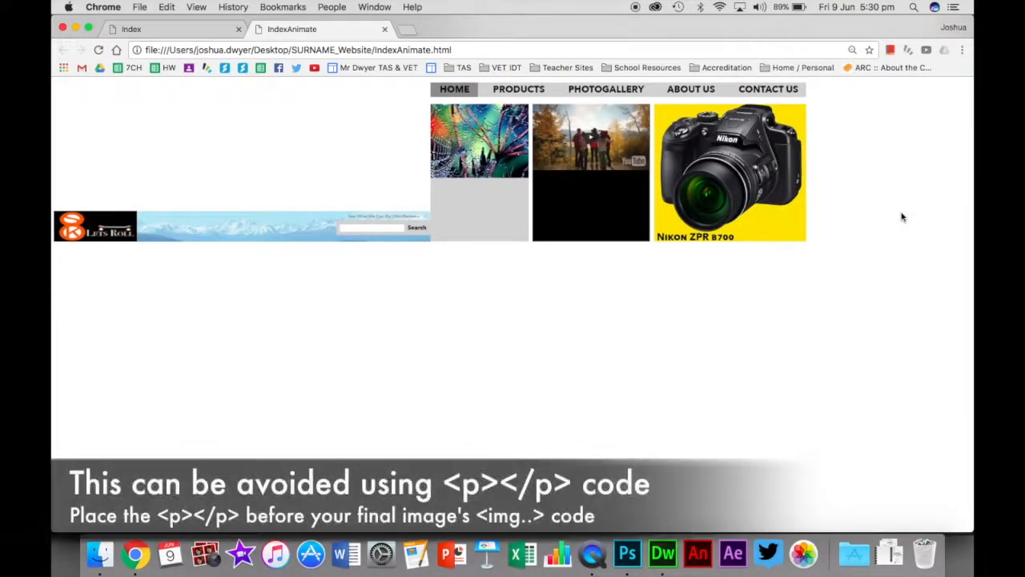
{"action": "key", "text": "super+plus"}
{"action": "key", "text": "super+plus"}
{"action": "key", "text": "super+plus"}
{"action": "key", "text": "super+plus"}
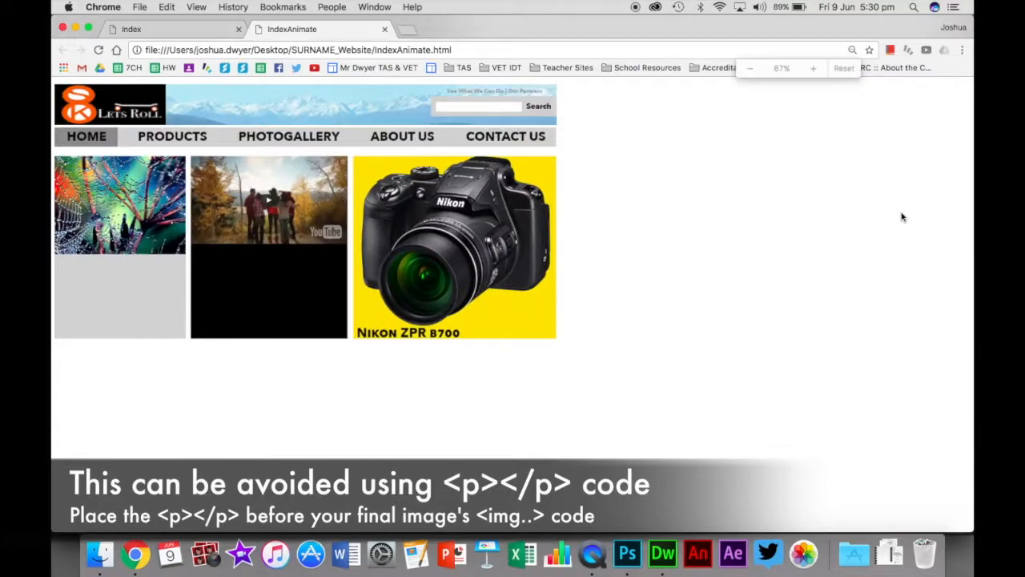
{"action": "key", "text": "super+plus"}
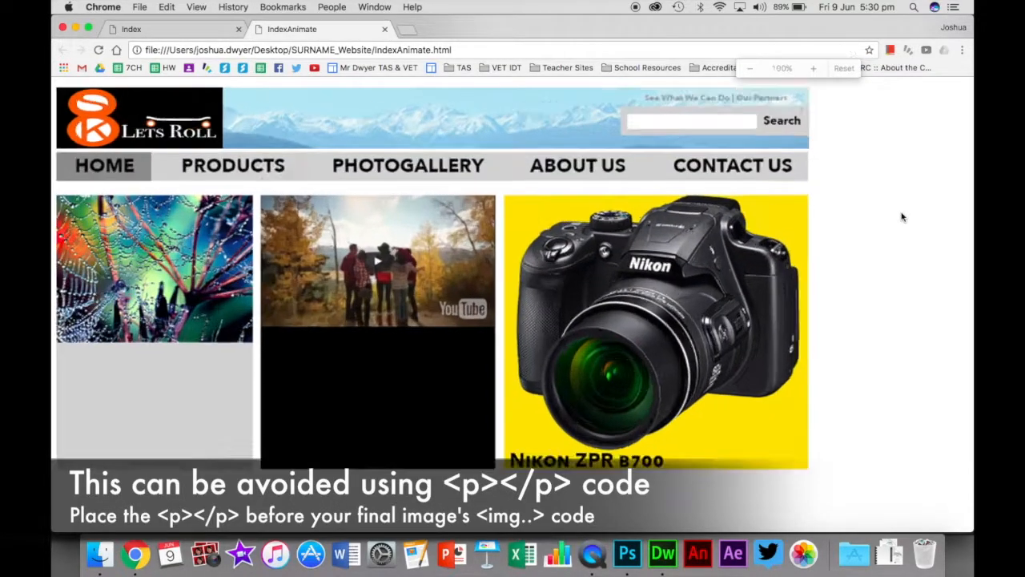